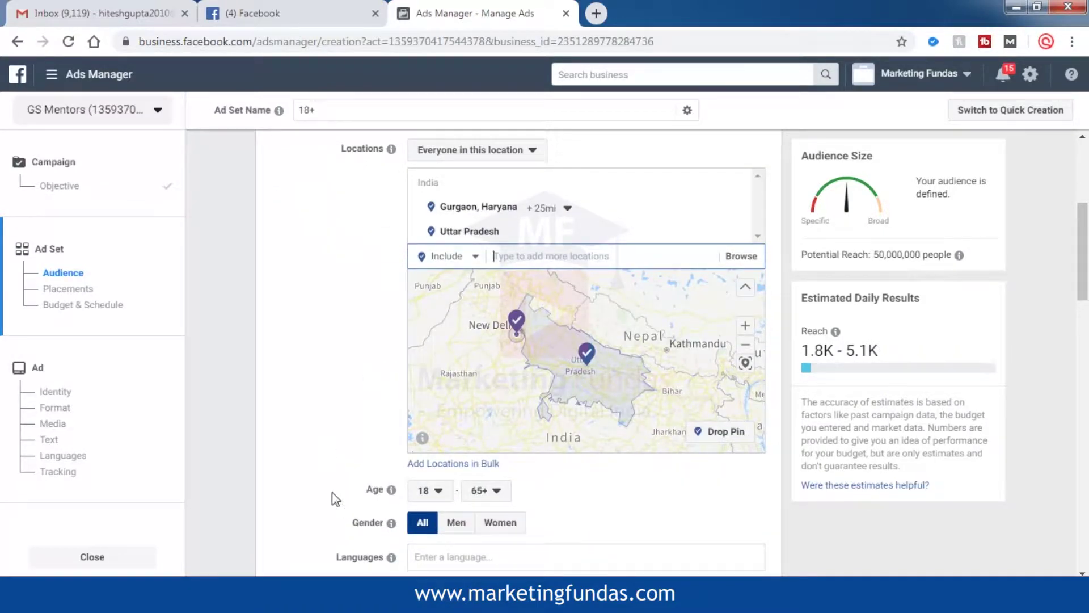
Set the audience age range to 25–45.
scroll(336, 495, down, 1)
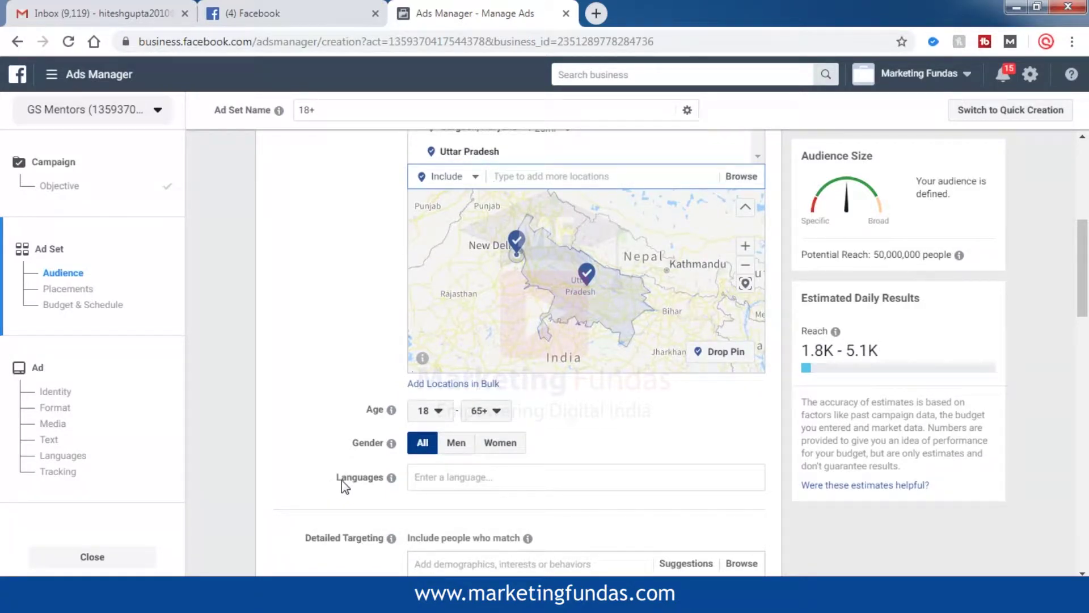
click(438, 417)
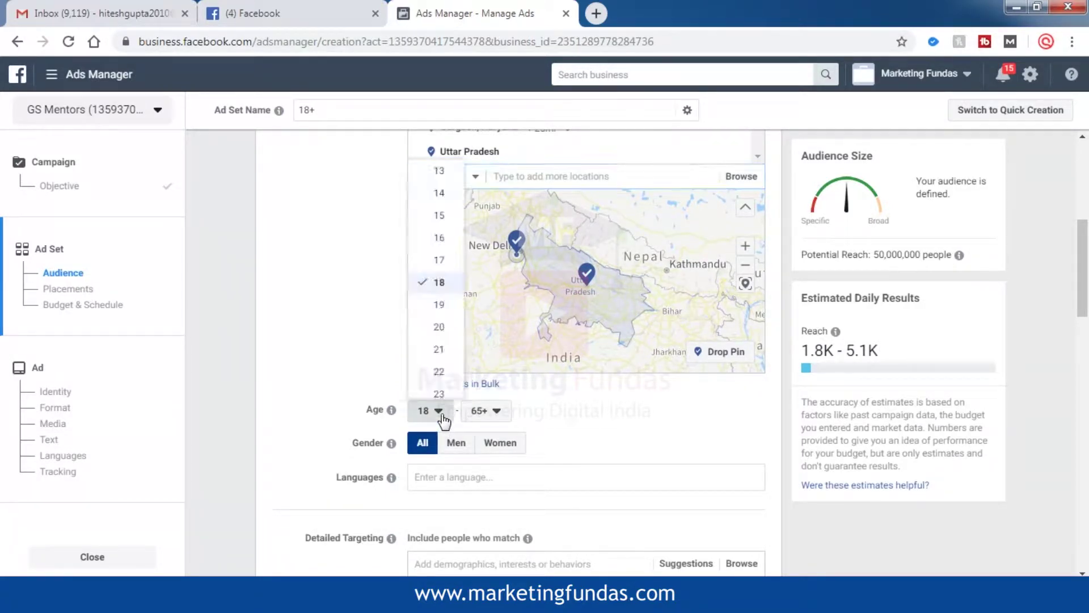
scroll(447, 335, down, 1)
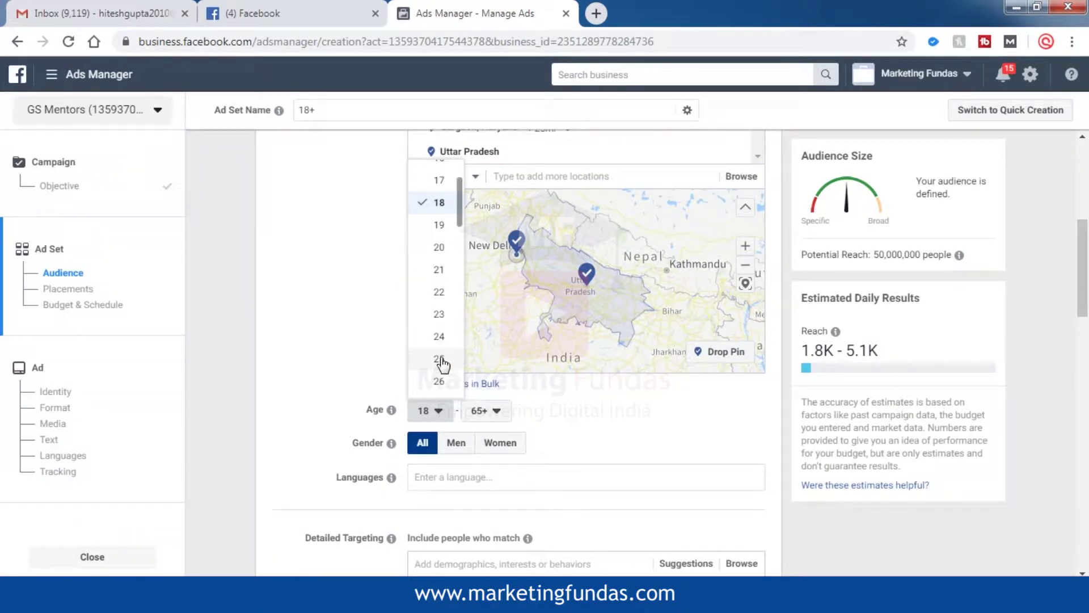
click(442, 359)
click(497, 413)
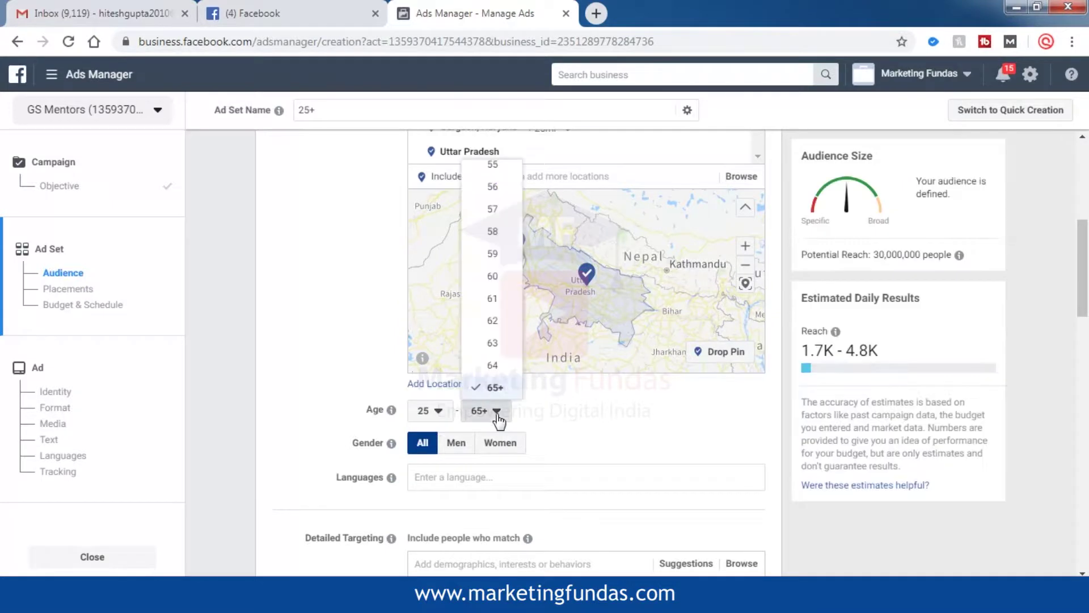
scroll(493, 292, up, 3)
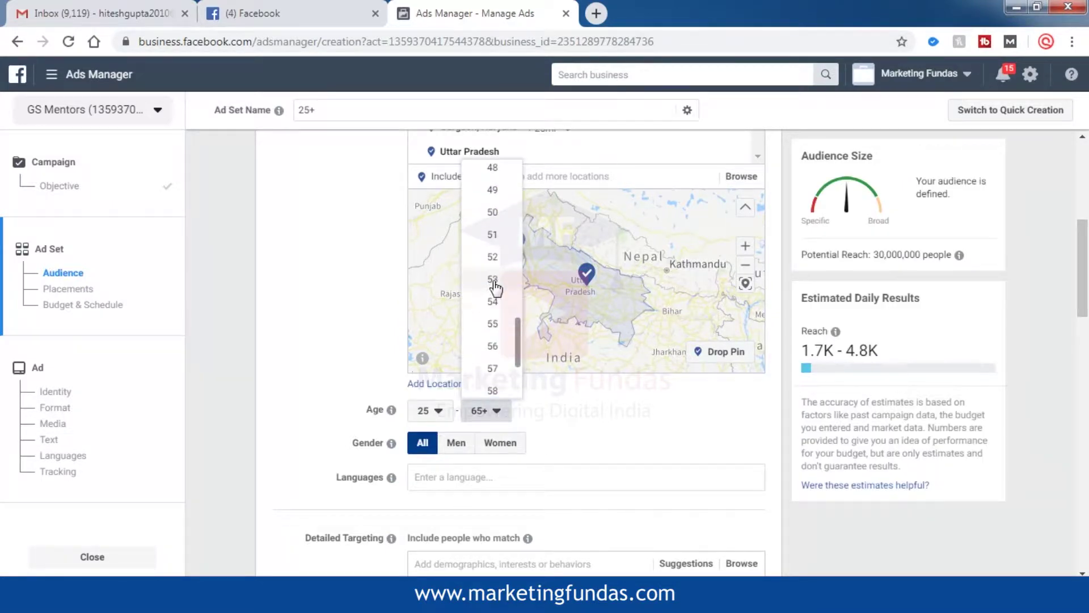
scroll(493, 290, up, 3)
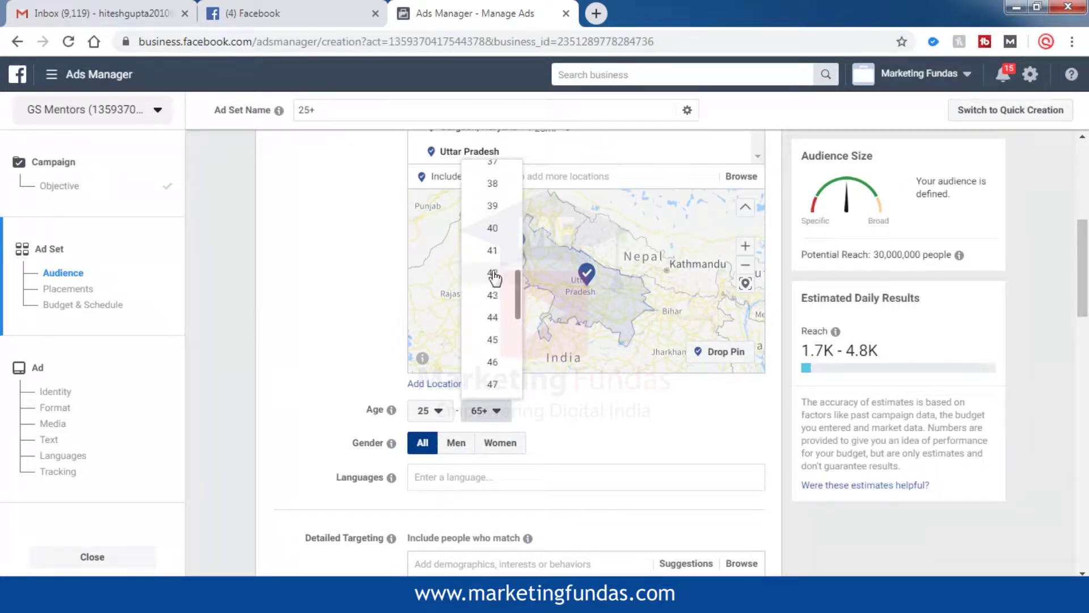
click(491, 340)
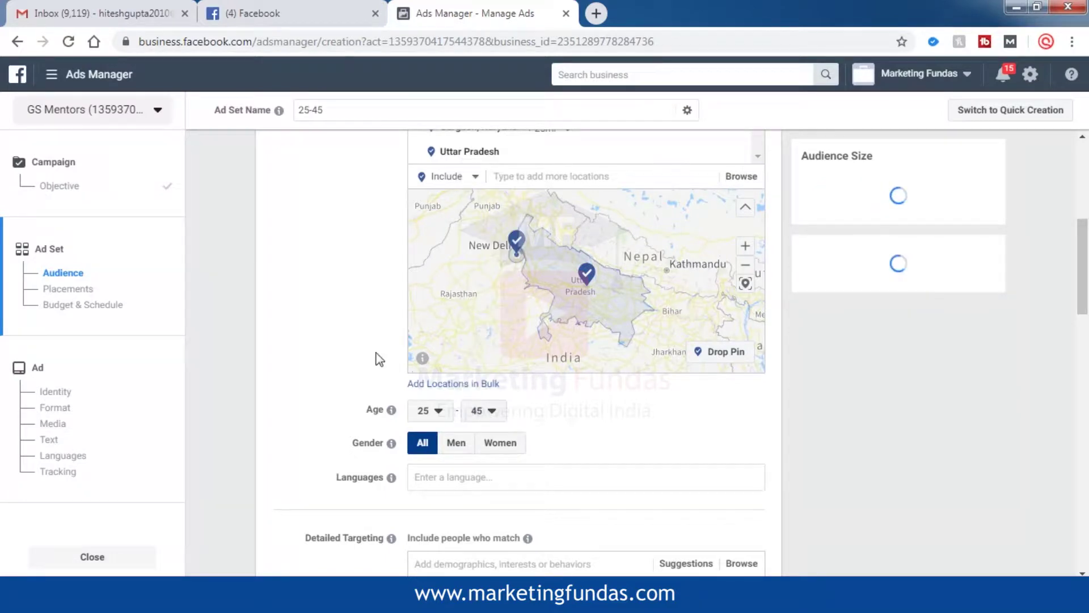
Search detailed targeting for "ceo" and add the Chief executive officer interest to the included people.
scroll(364, 357, down, 1)
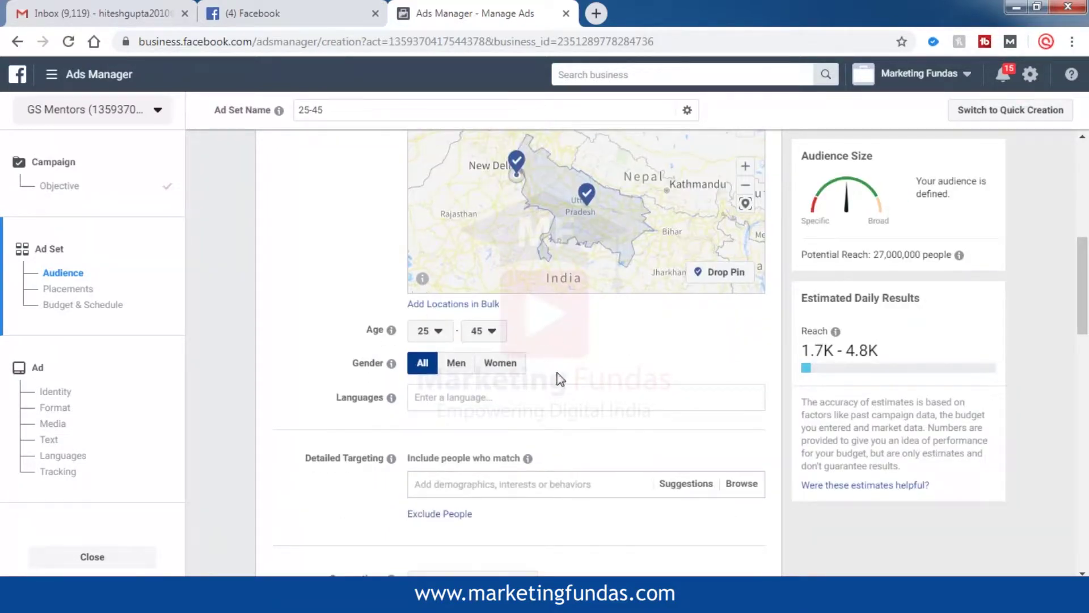
scroll(615, 377, down, 1)
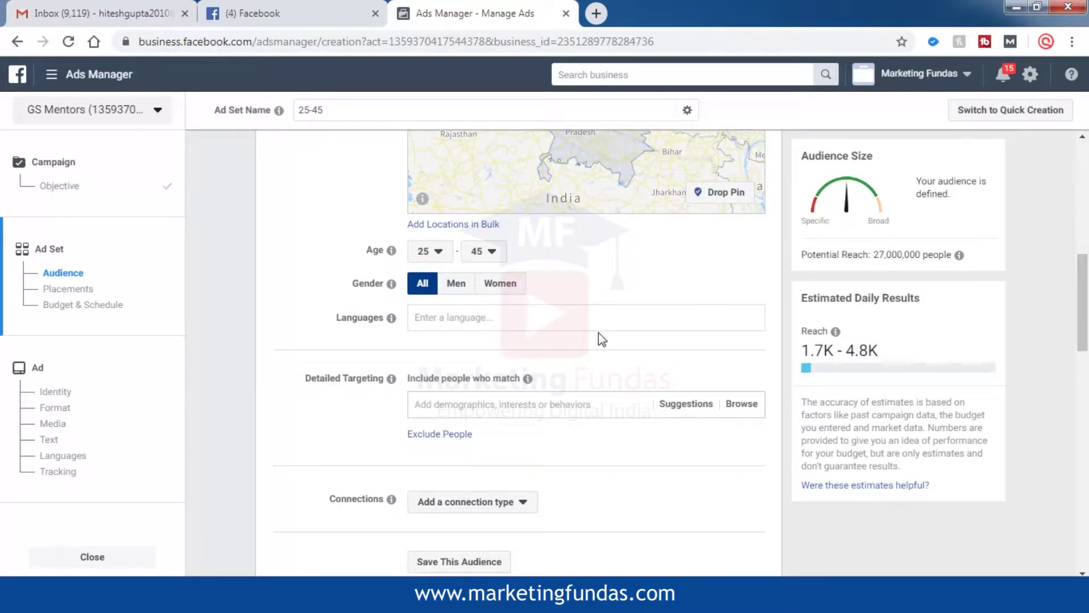
scroll(602, 339, down, 1)
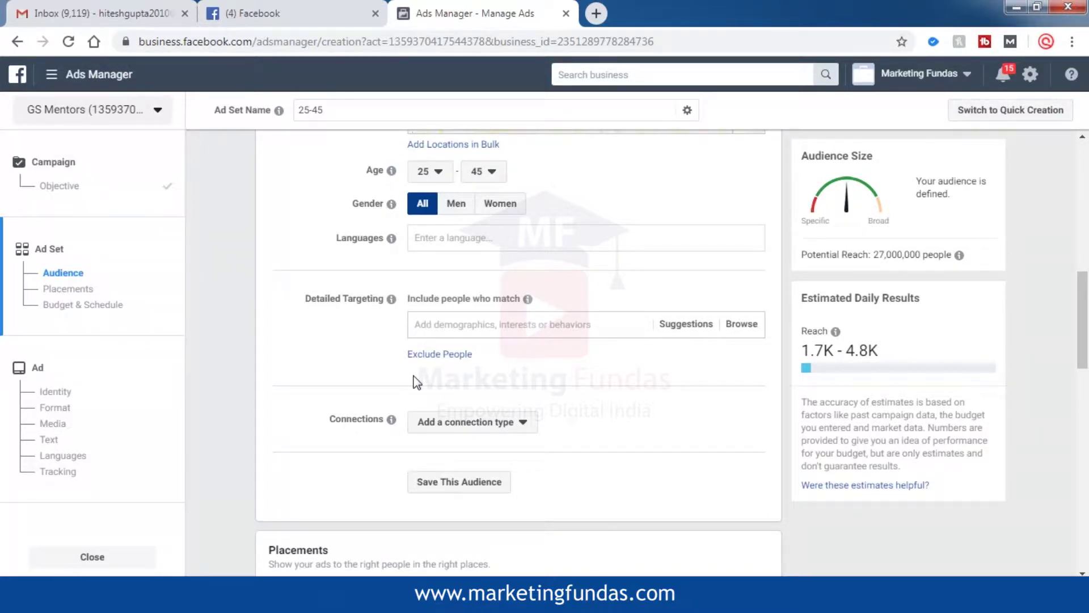
click(551, 325)
text(ceo)
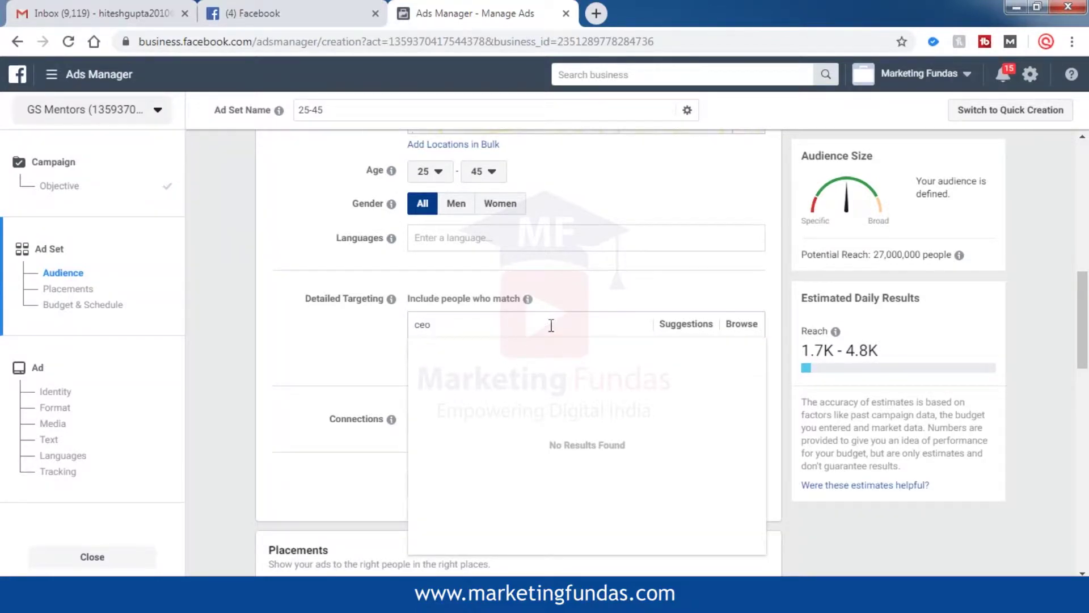
key(Return)
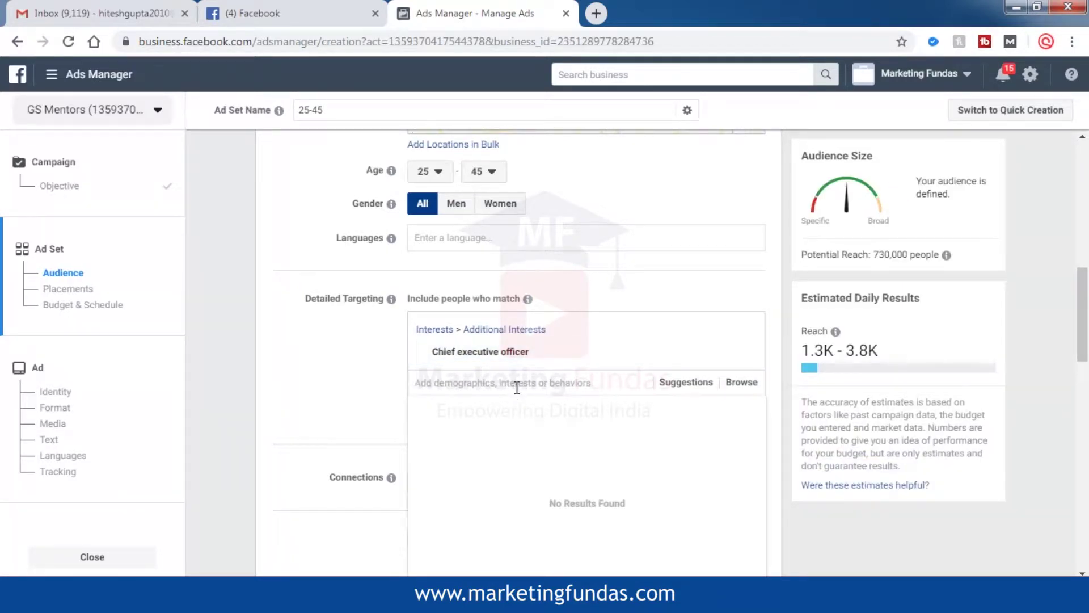
Add the suggested job titles Owner and CEO, Founder, Director, CEO, Owner/Manager/CEO and Managing Director to the detailed targeting.
text(business o)
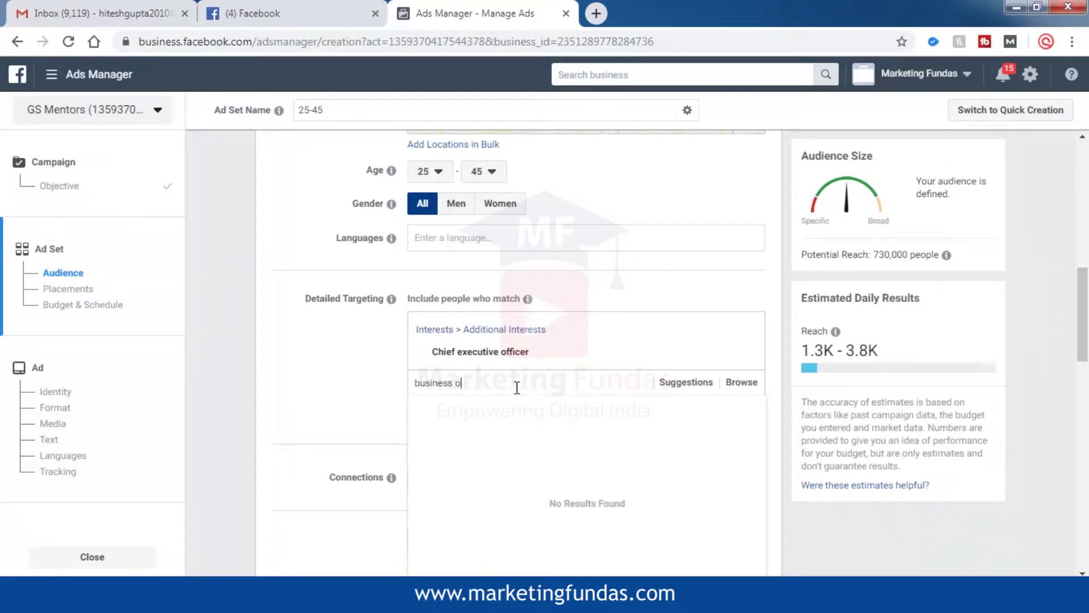
text(wner)
click(686, 382)
scroll(647, 435, down, 1)
scroll(618, 435, down, 1)
scroll(588, 435, up, 3)
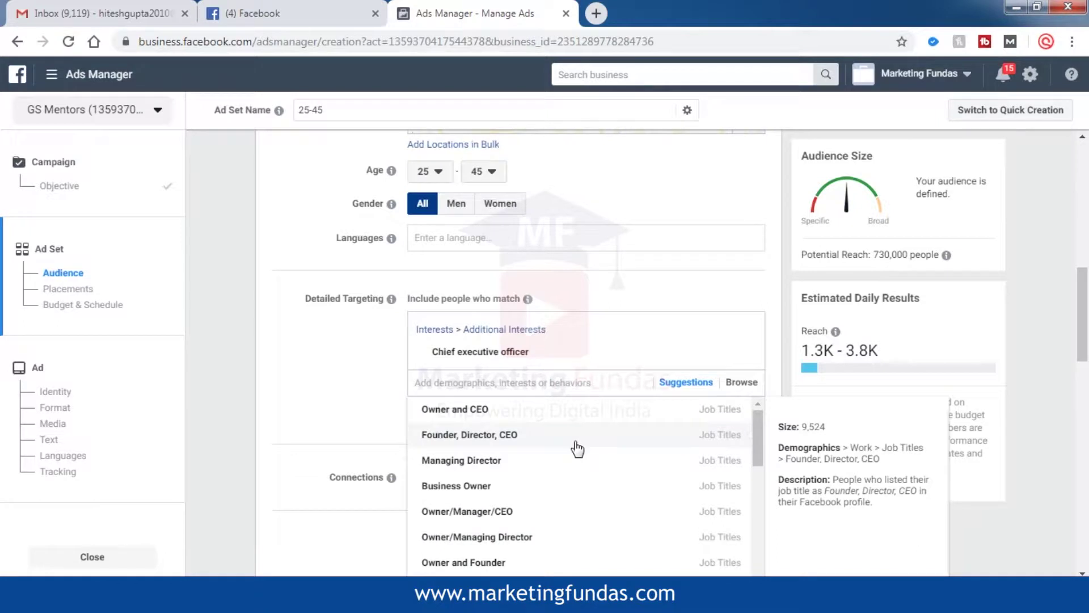
click(473, 413)
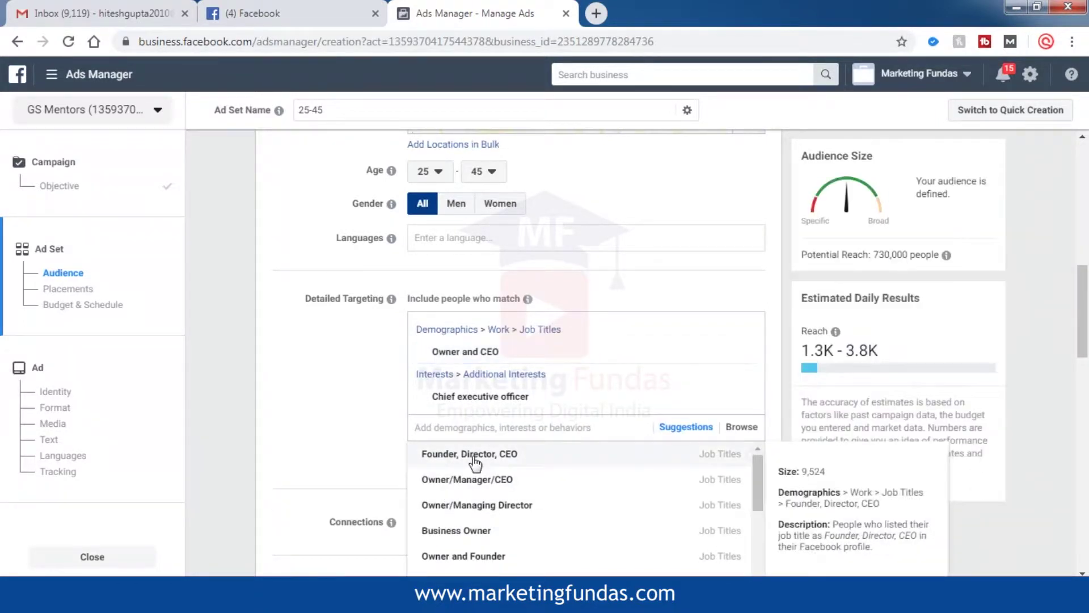
click(471, 452)
click(474, 477)
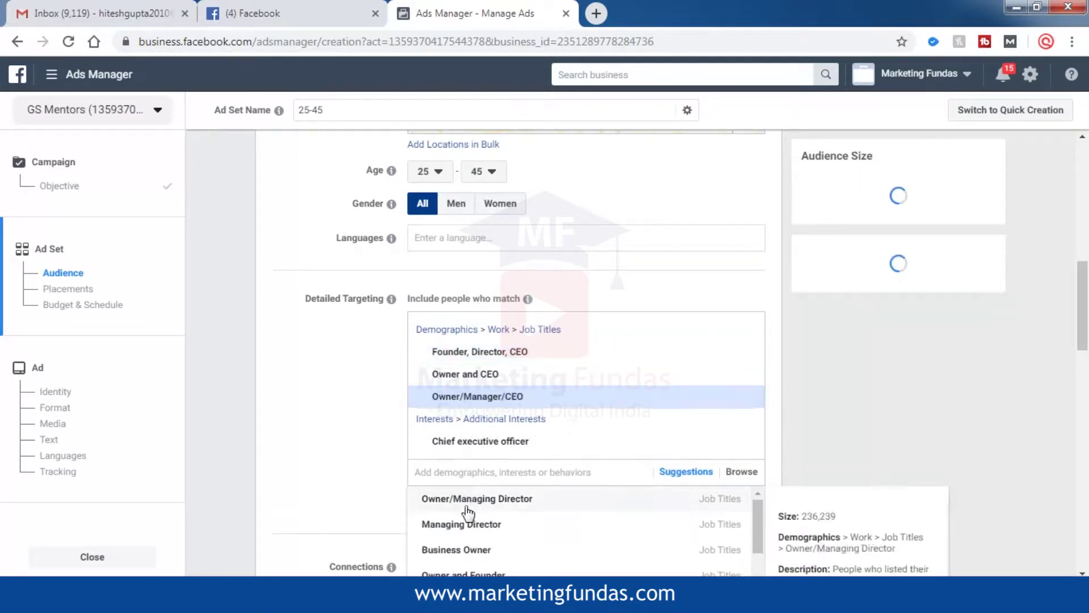
click(463, 525)
Browse the Demographics and Interests categories available for detailed targeting.
scroll(352, 398, down, 3)
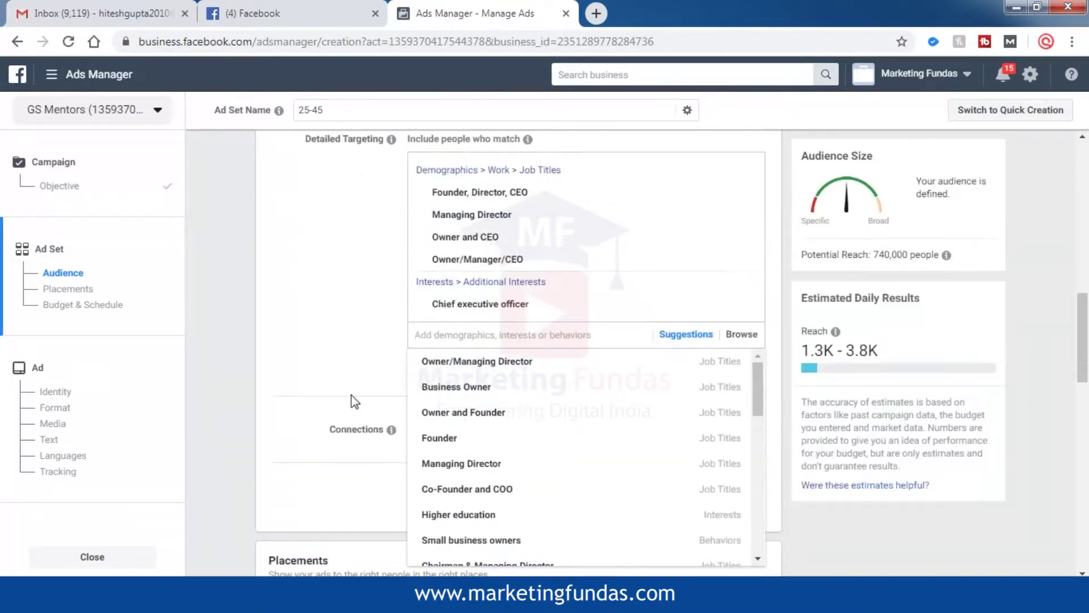
click(740, 335)
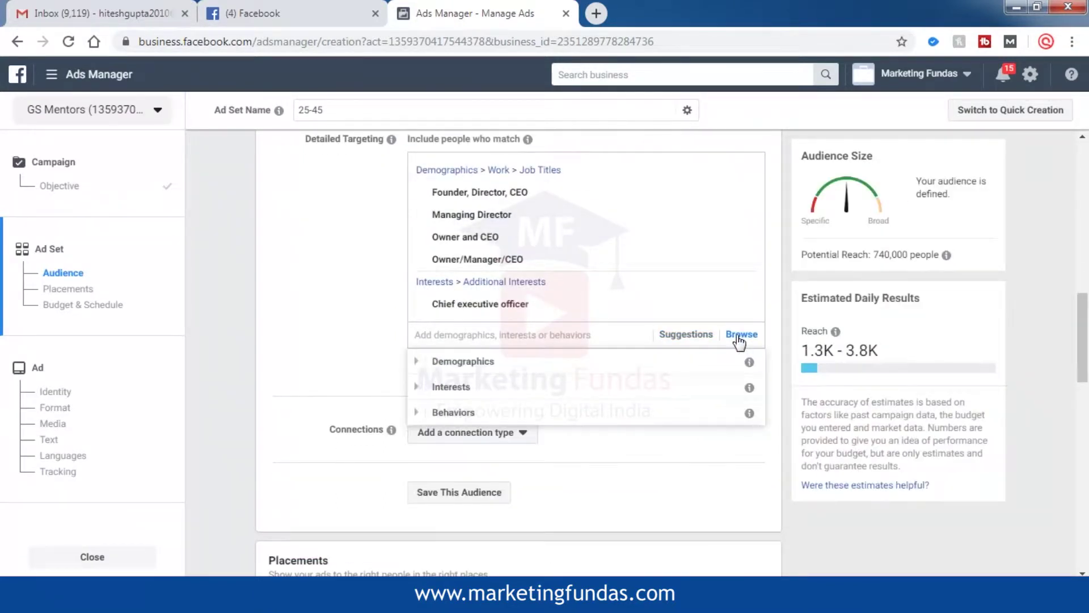
click(542, 365)
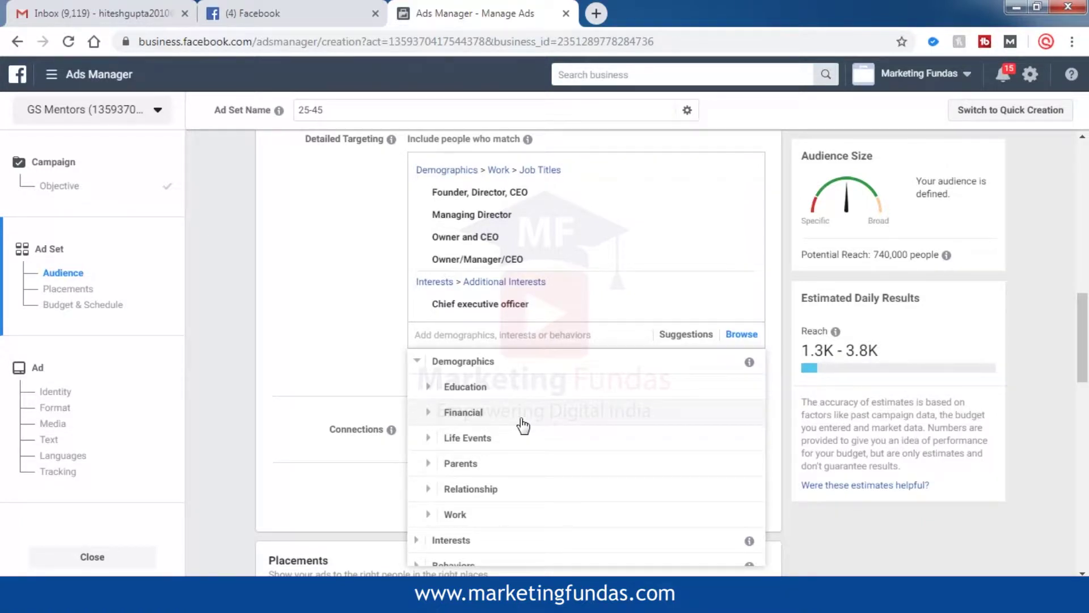
click(748, 339)
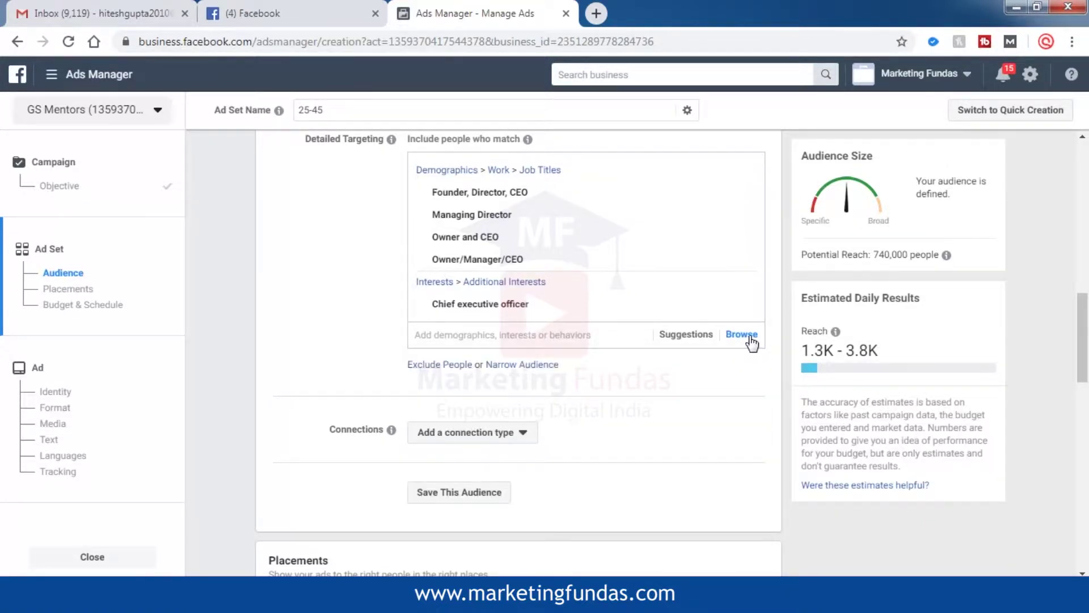
click(740, 335)
click(535, 384)
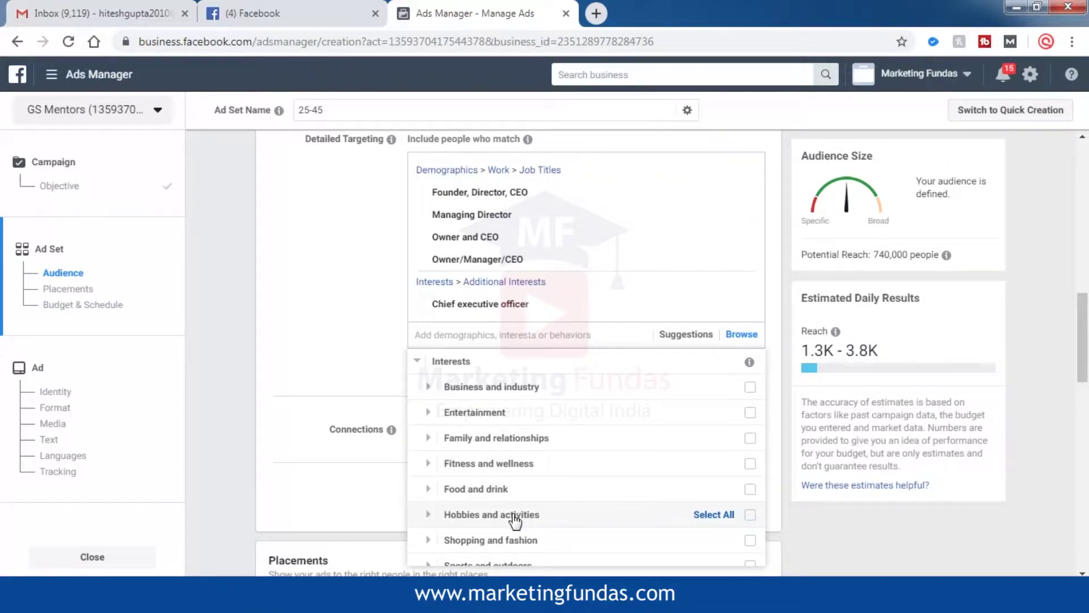
click(387, 375)
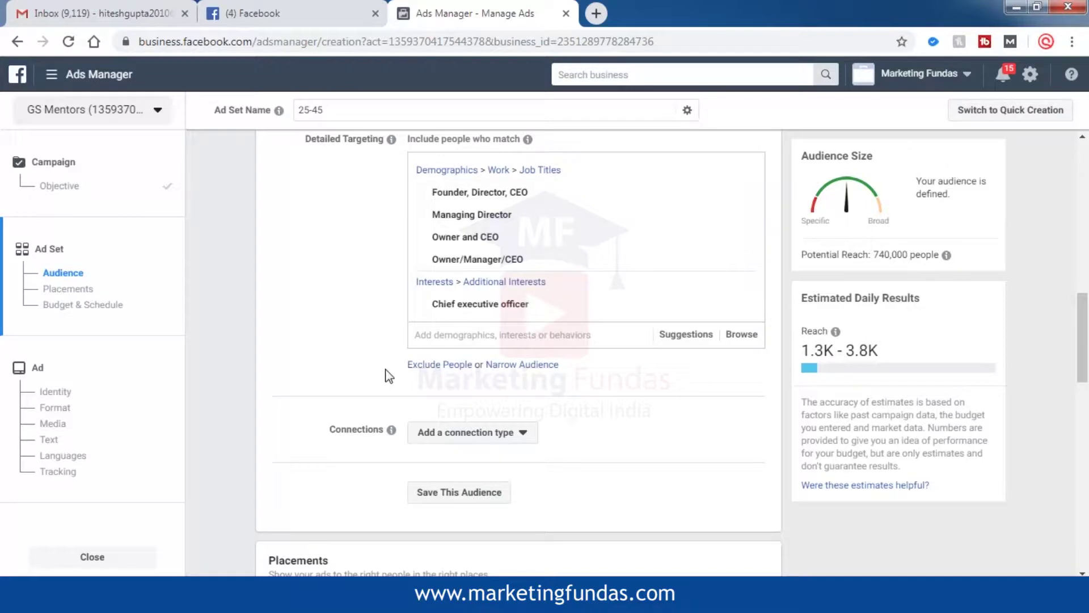
Save the configured audience under the name "Brand awareness media bhai".
scroll(380, 368, down, 3)
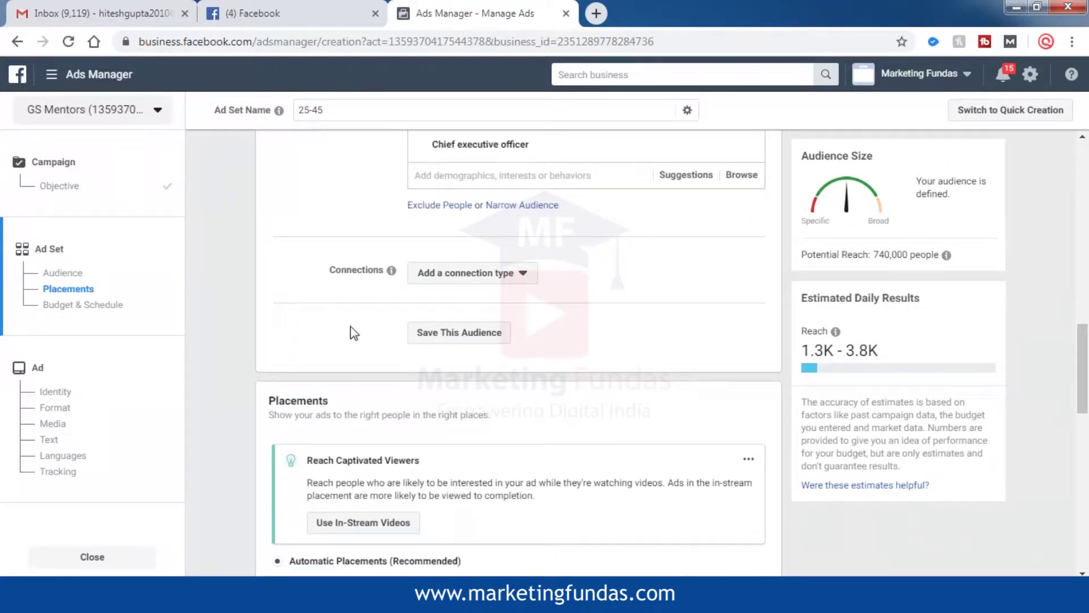
click(458, 335)
click(570, 233)
key(ctrl+shift+Left)
key(ctrl+shift+Left)
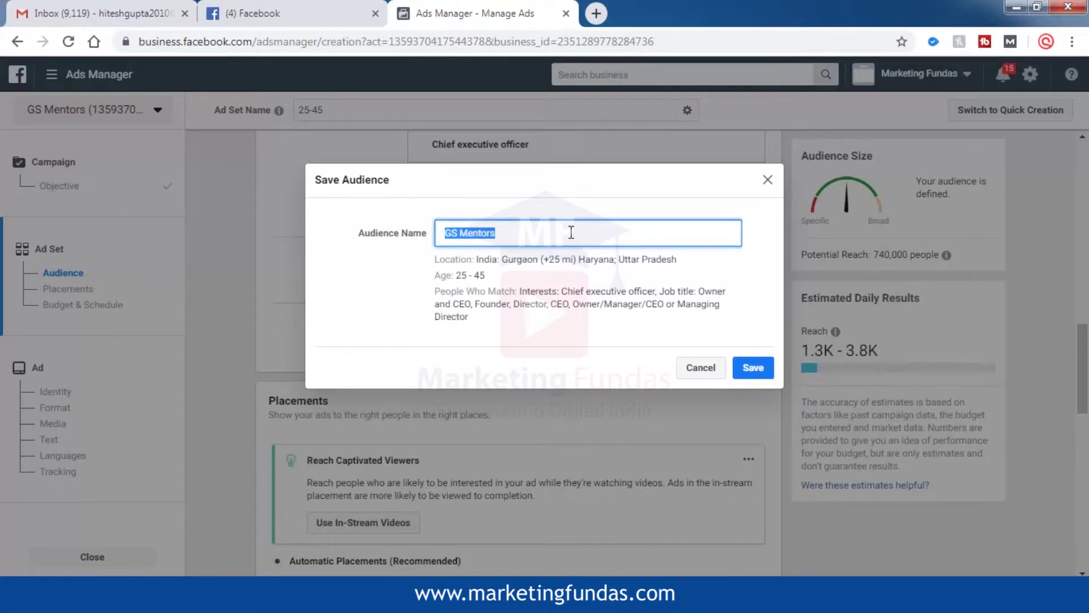
text(B)
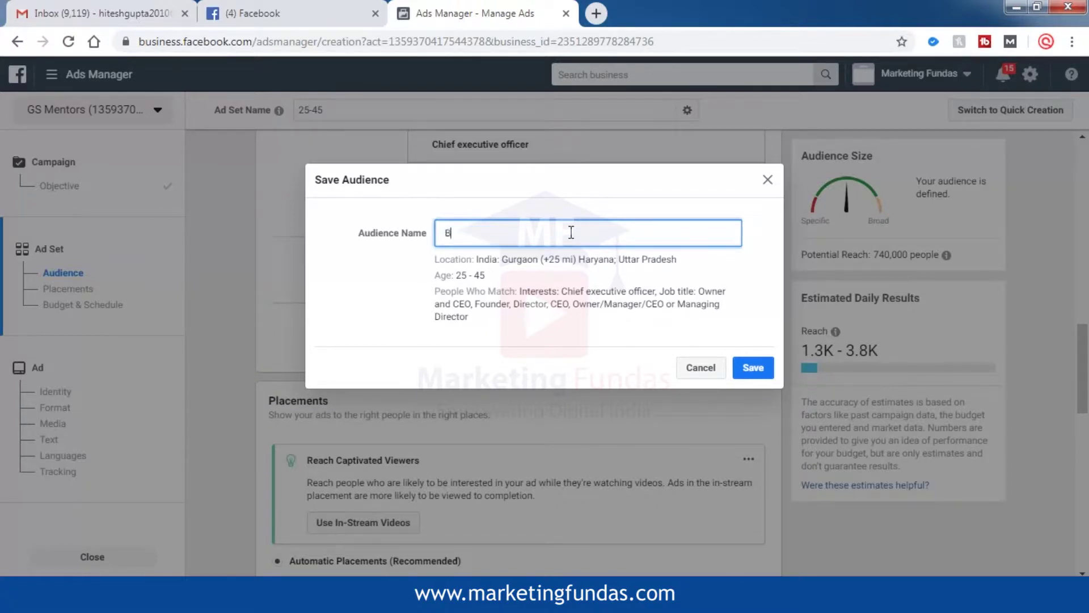
text(rand awareness media bhai)
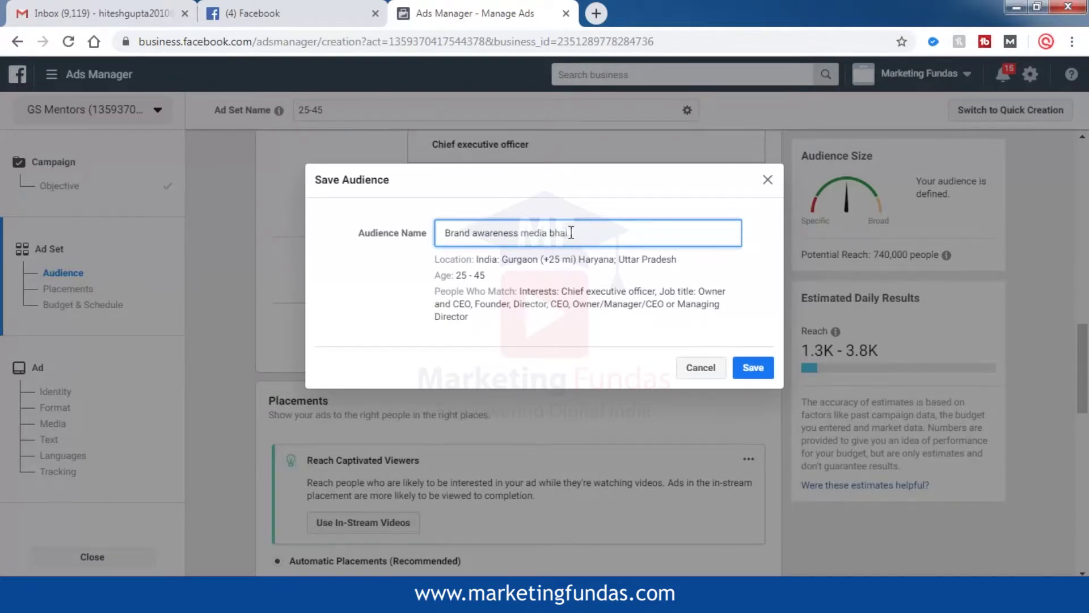
click(754, 369)
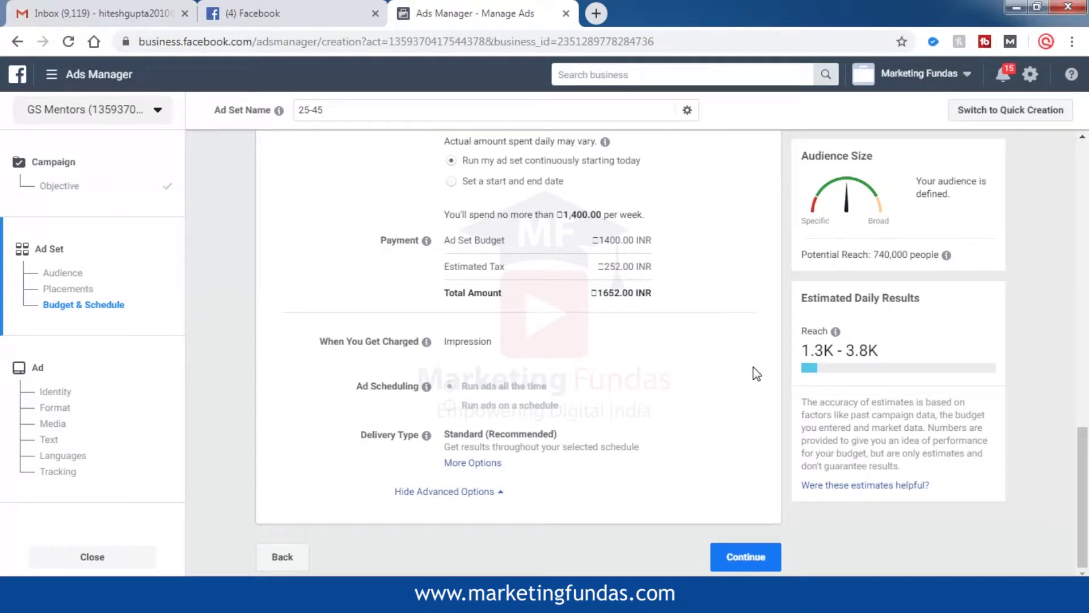
Check the newly saved audience's entry and details in the list of saved audiences.
scroll(756, 374, up, 10)
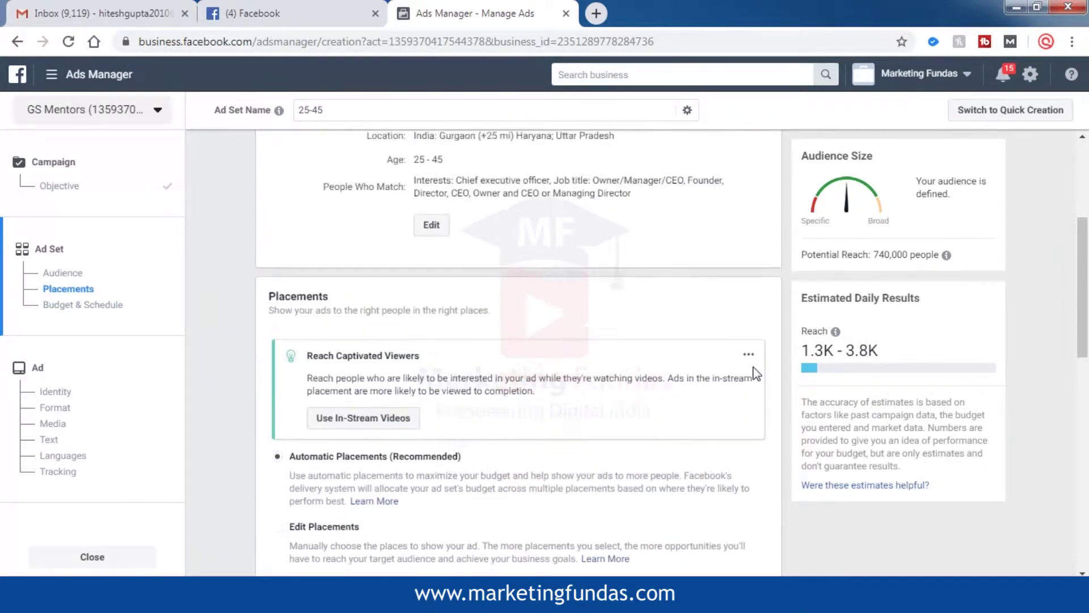
scroll(710, 337, up, 3)
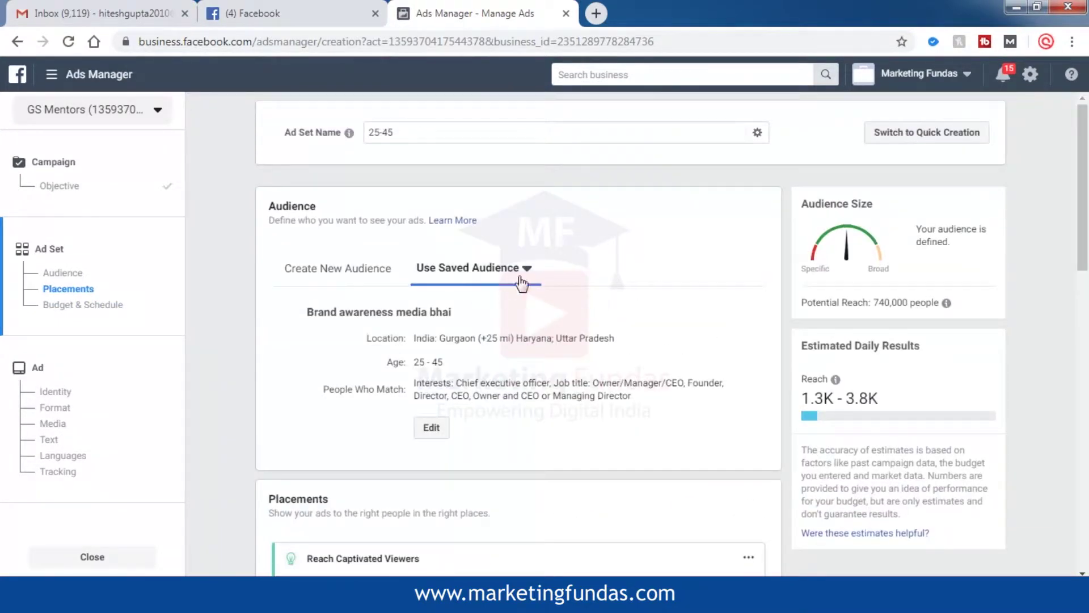
click(526, 271)
mouse_move(454, 355)
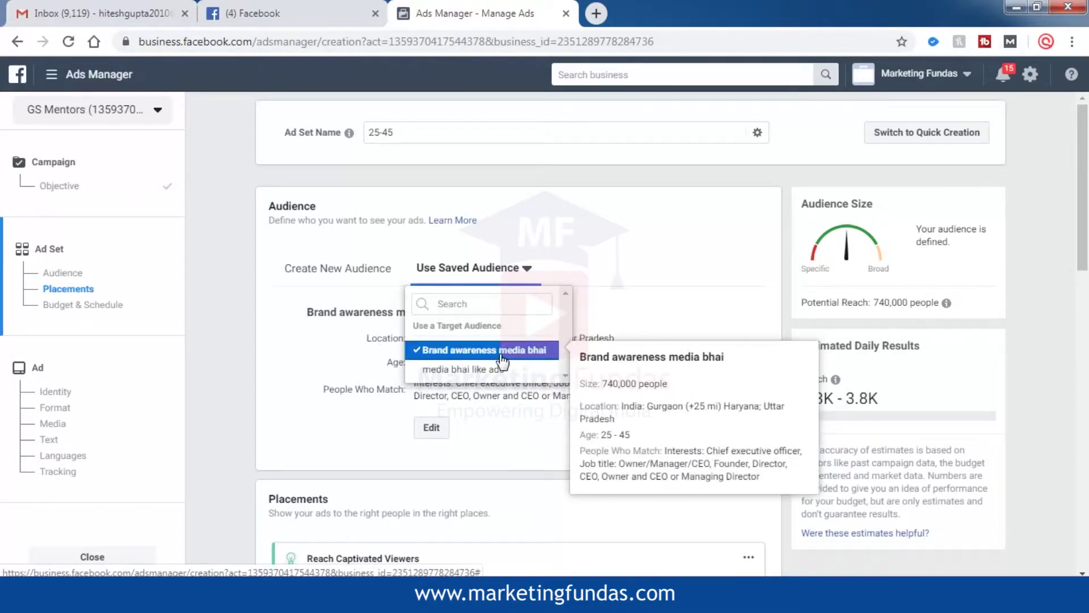
click(295, 356)
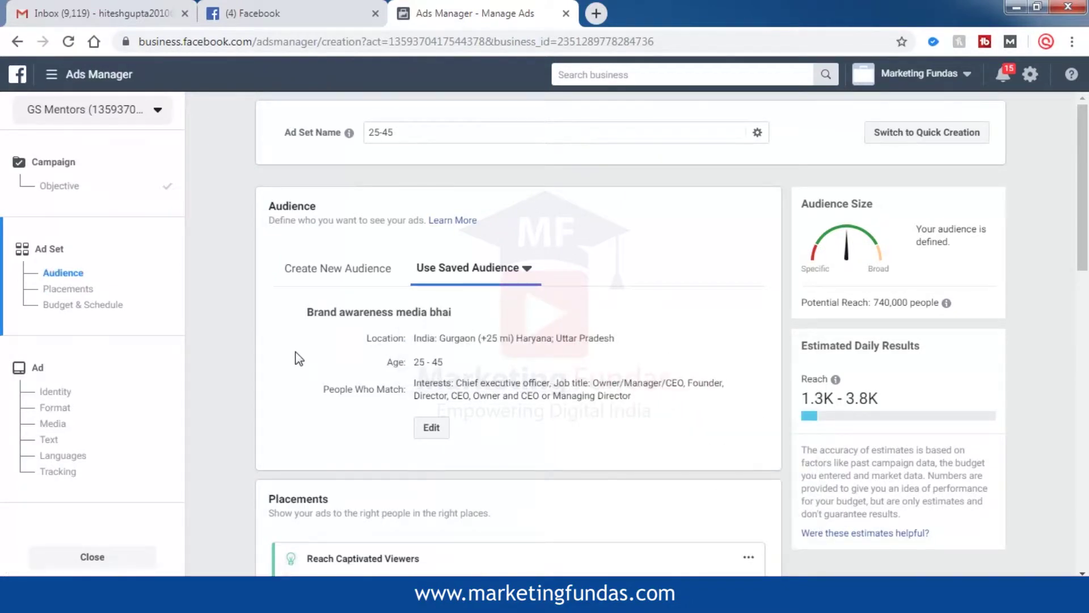
Keep automatic placements and choose Daily Budget as the ad set's budget type.
scroll(295, 347, down, 2)
scroll(294, 346, down, 4)
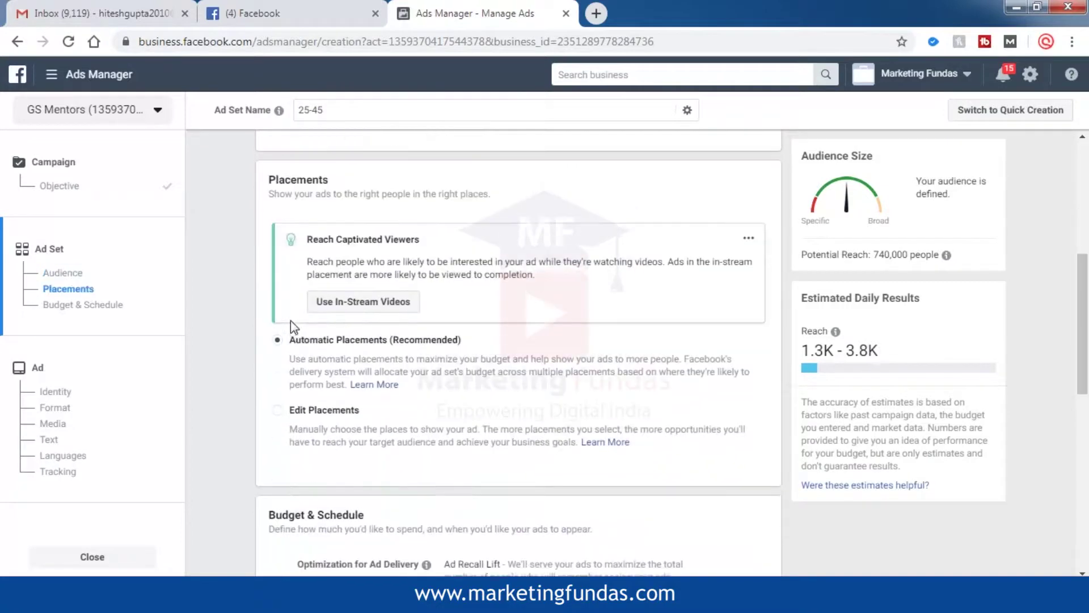
scroll(219, 315, down, 2)
scroll(220, 315, up, 2)
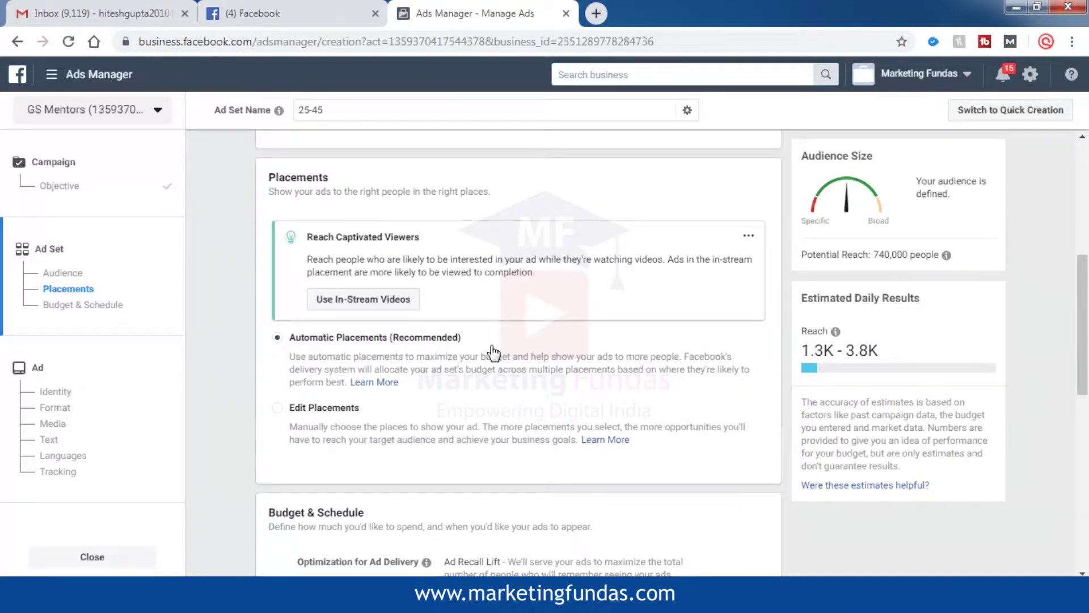
scroll(493, 350, down, 5)
scroll(491, 347, down, 1)
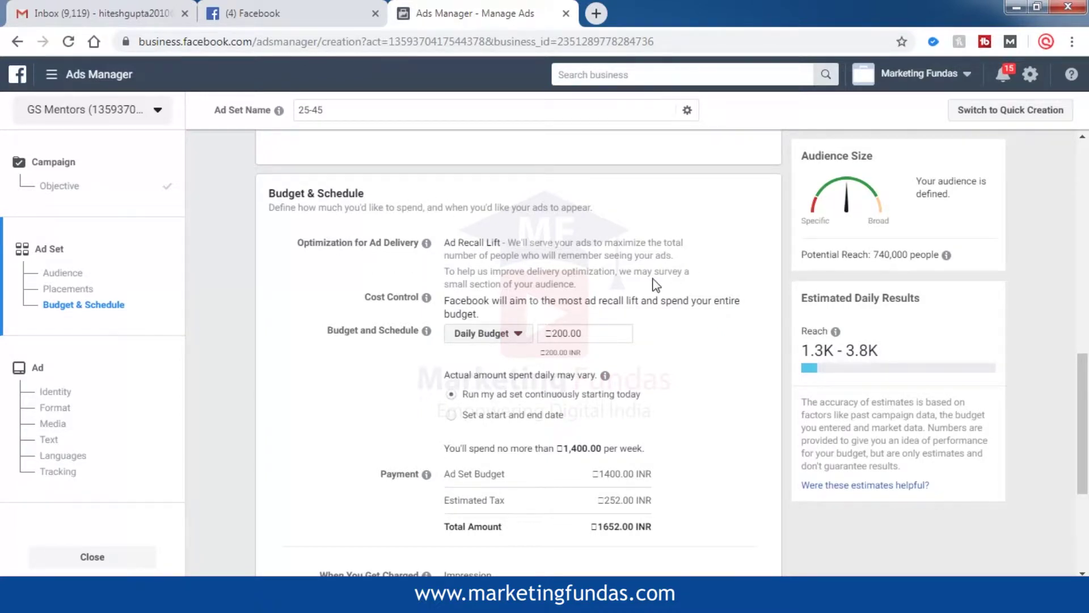
click(518, 336)
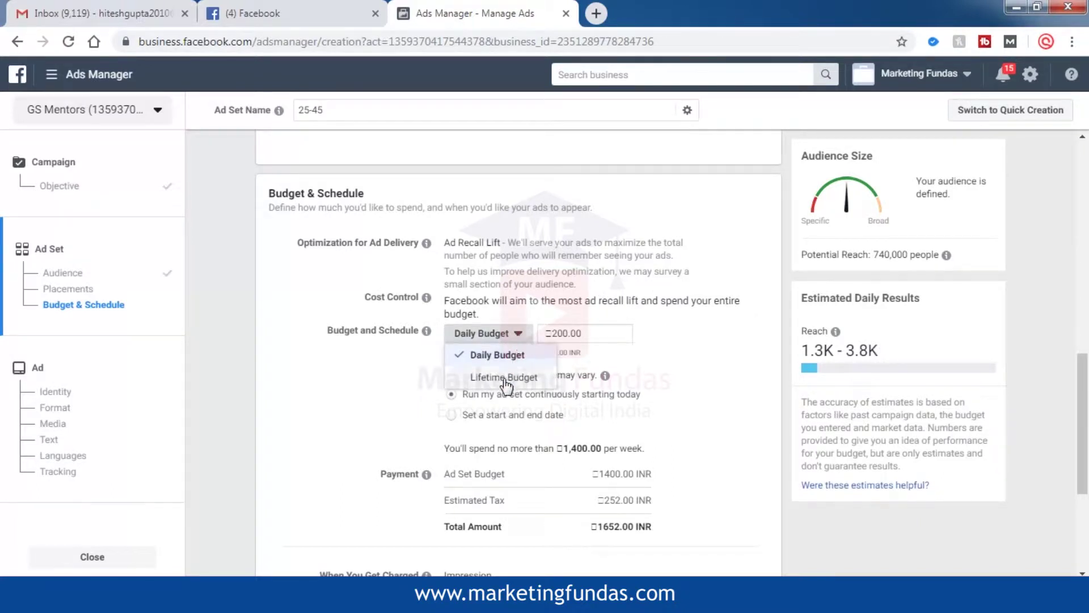
click(497, 358)
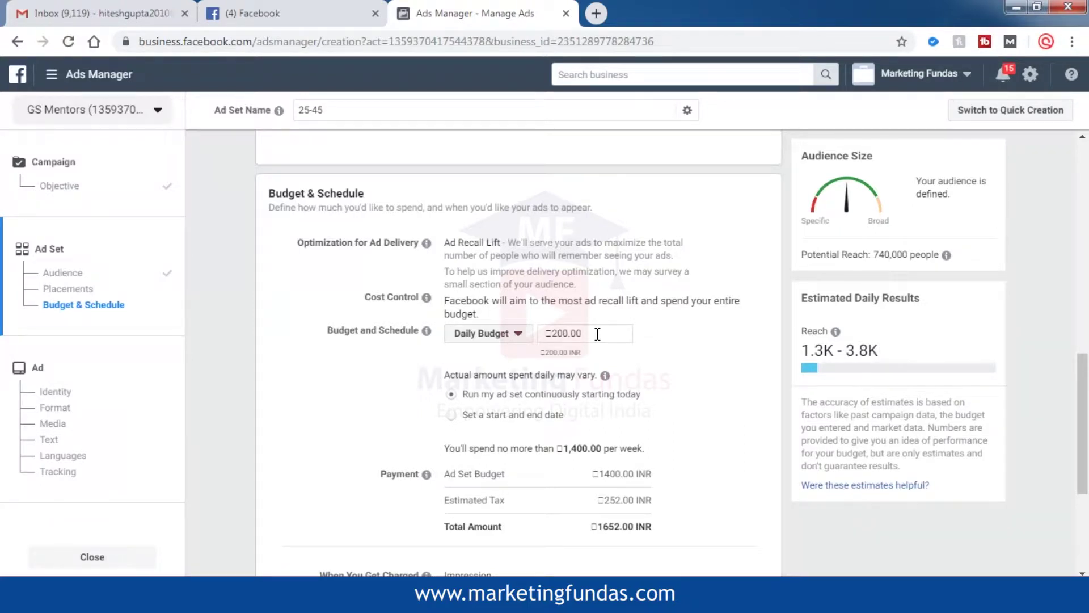
Try the start and end date schedule, and return the ad set to running continuously starting today.
scroll(597, 334, down, 1)
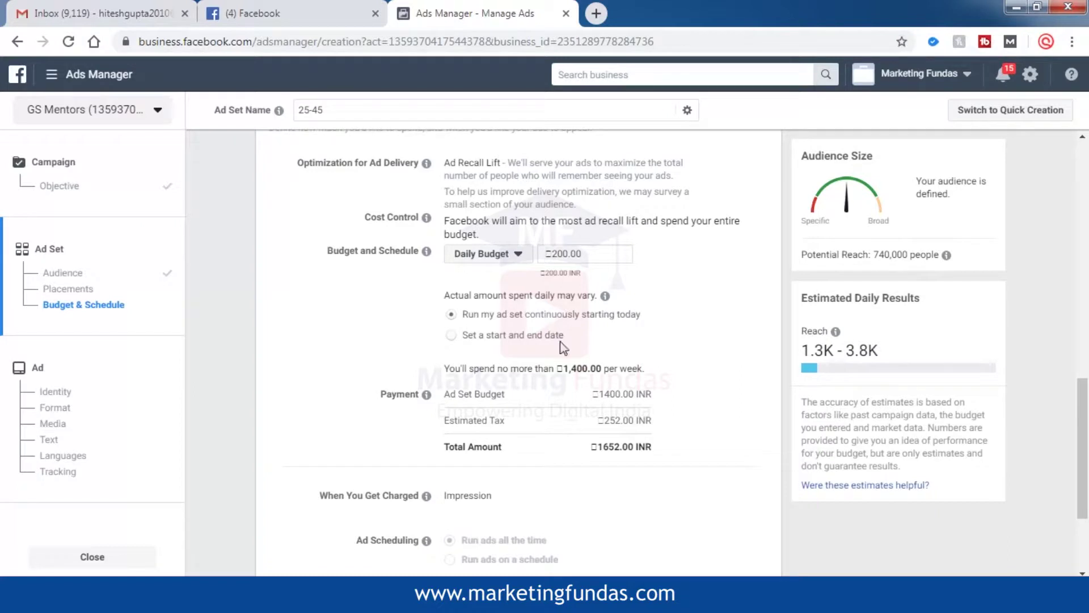
click(482, 336)
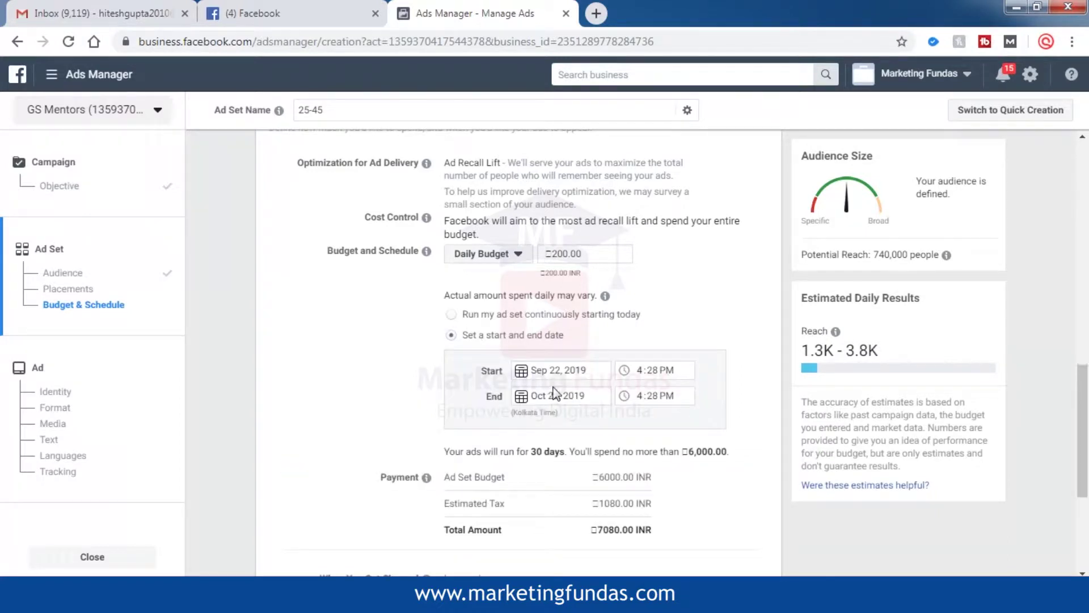
click(452, 315)
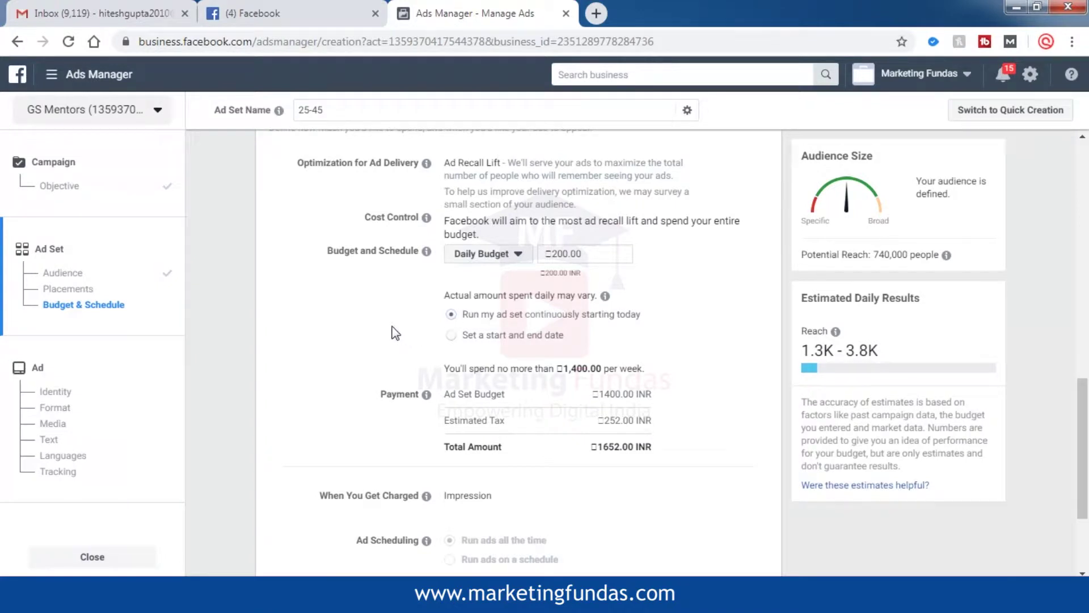
Expand the delivery type options, keep Standard delivery, and continue to the ad setup.
scroll(395, 333, down, 3)
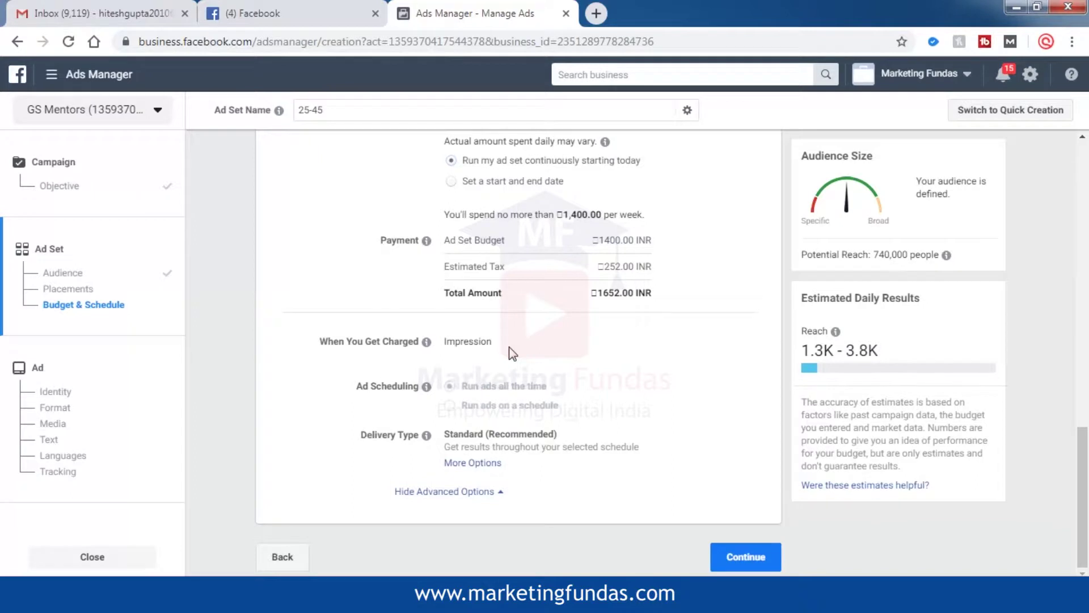
click(462, 462)
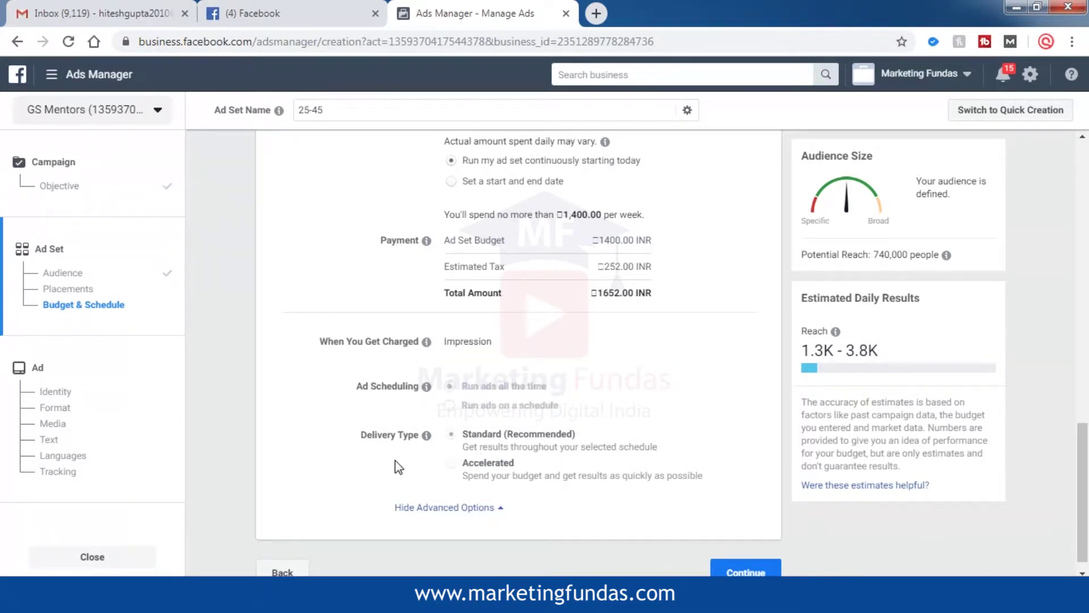
scroll(400, 455, down, 1)
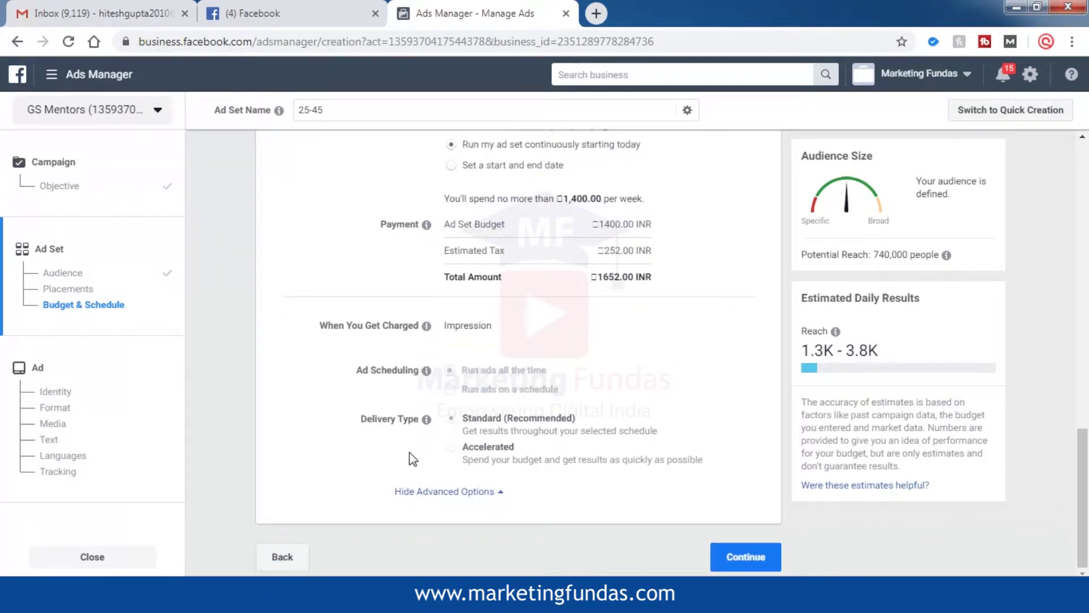
click(746, 559)
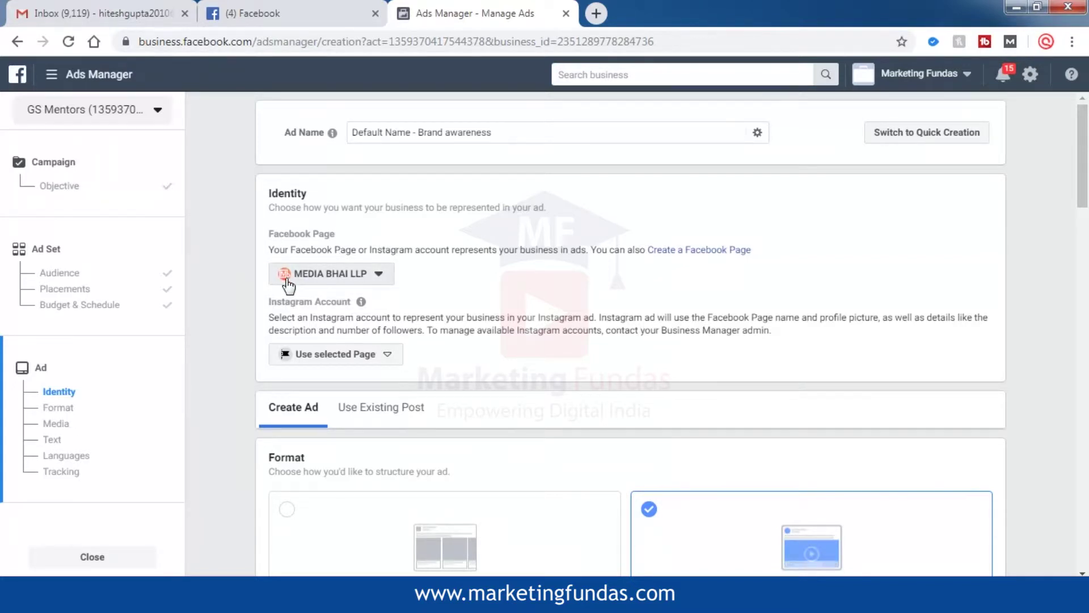
Search the Instagram accounts for "med", and clear the search without changing the selected account.
click(387, 358)
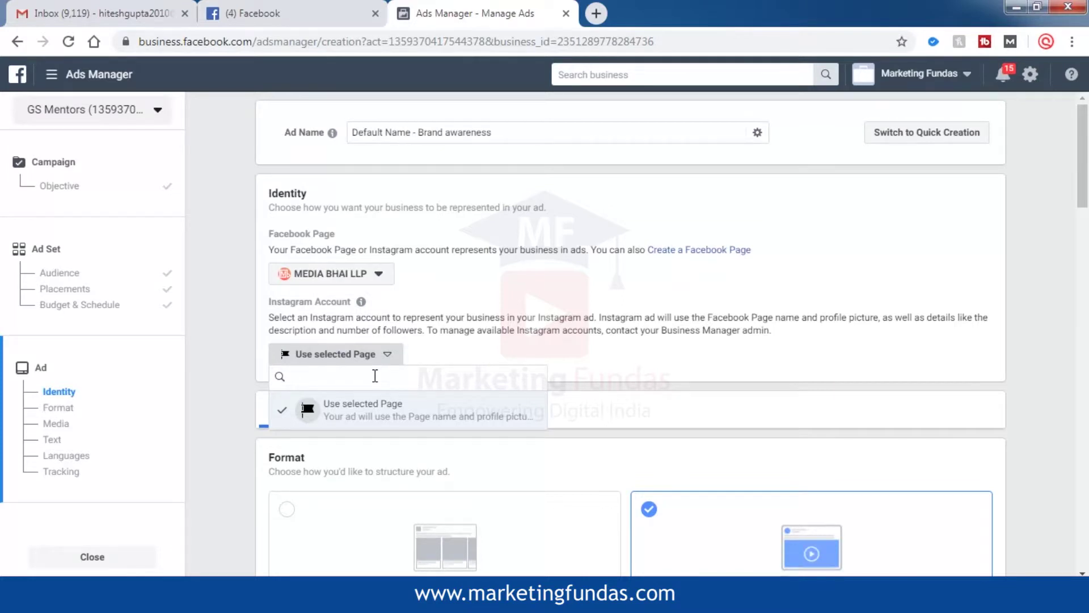
text(m)
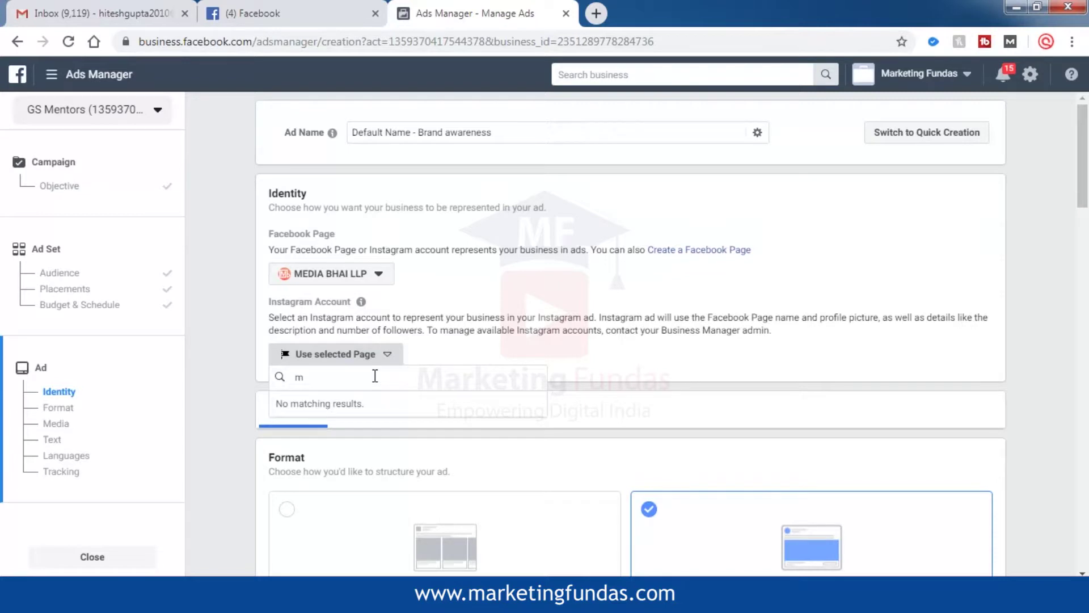
text(ed)
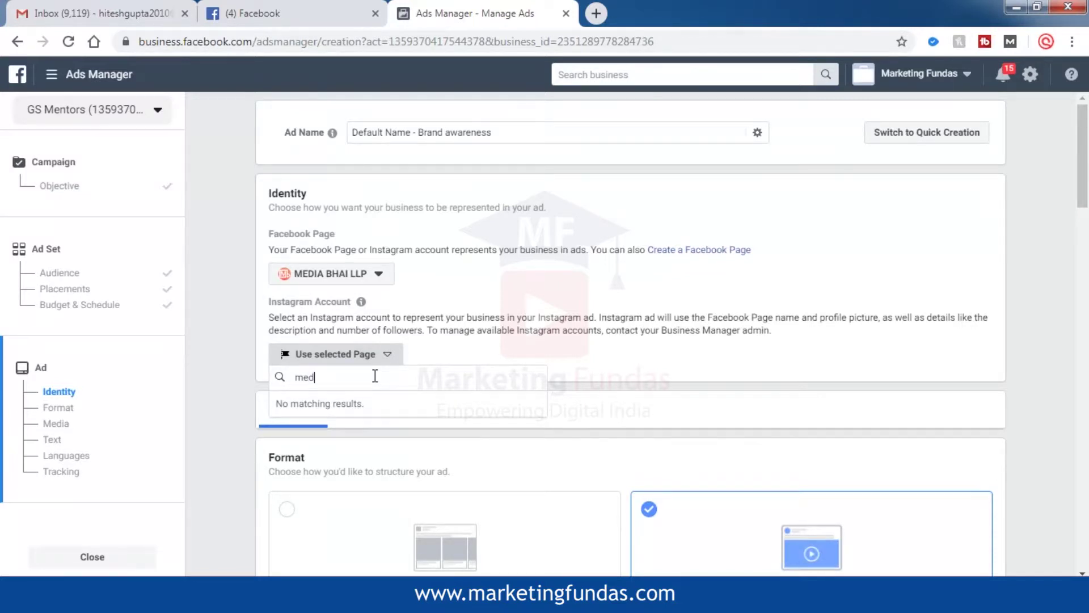
key(BackSpace)
key(BackSpace)
key(BackSpace)
click(244, 352)
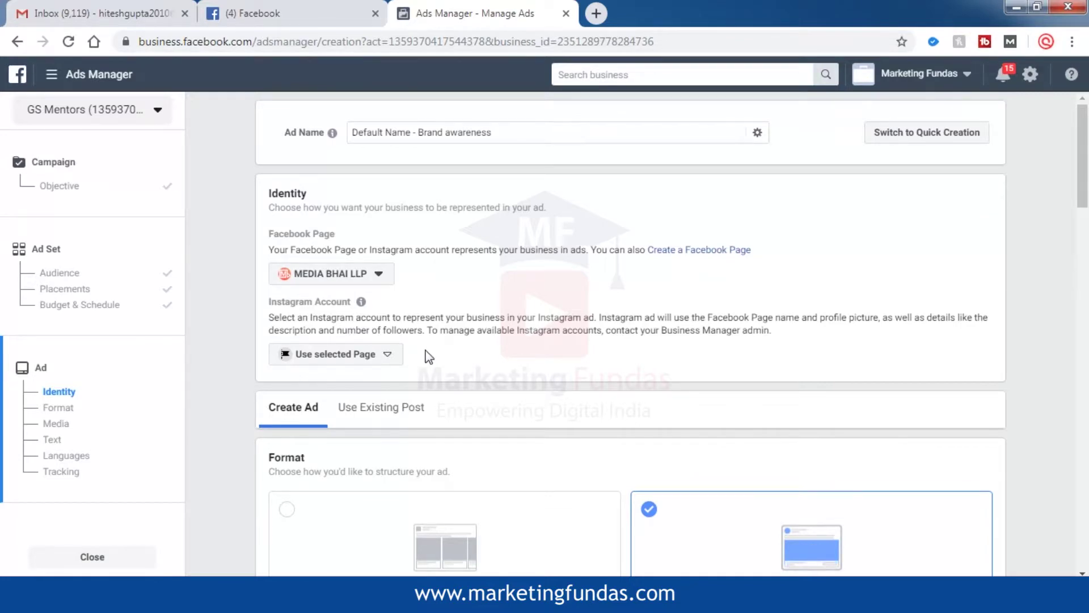
View the Use Existing Post option for the ad's creative, and return to creating a new ad.
scroll(428, 356, down, 2)
scroll(518, 299, down, 3)
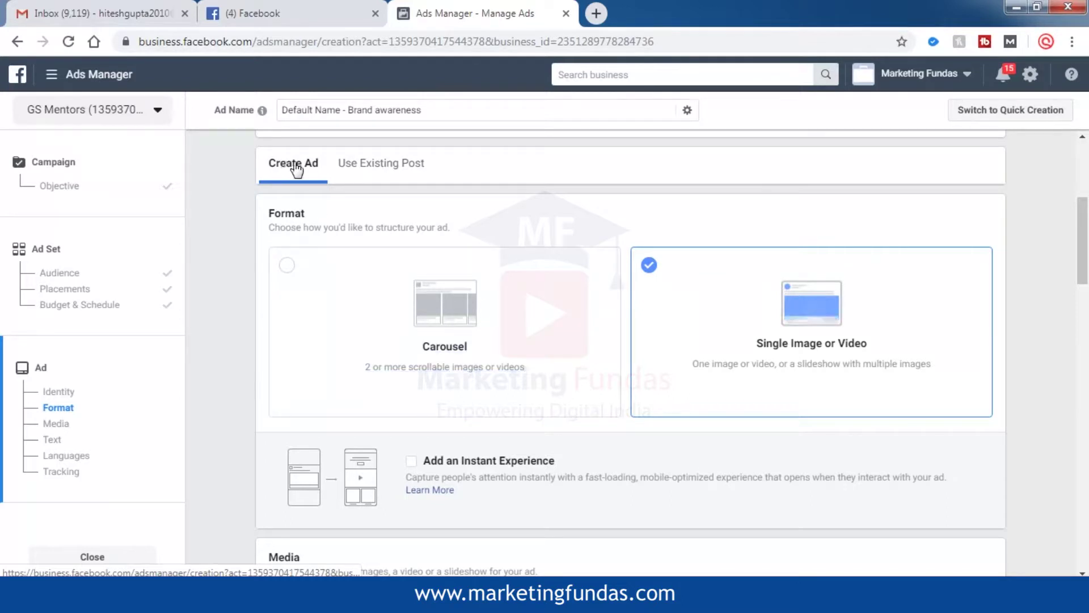
click(374, 164)
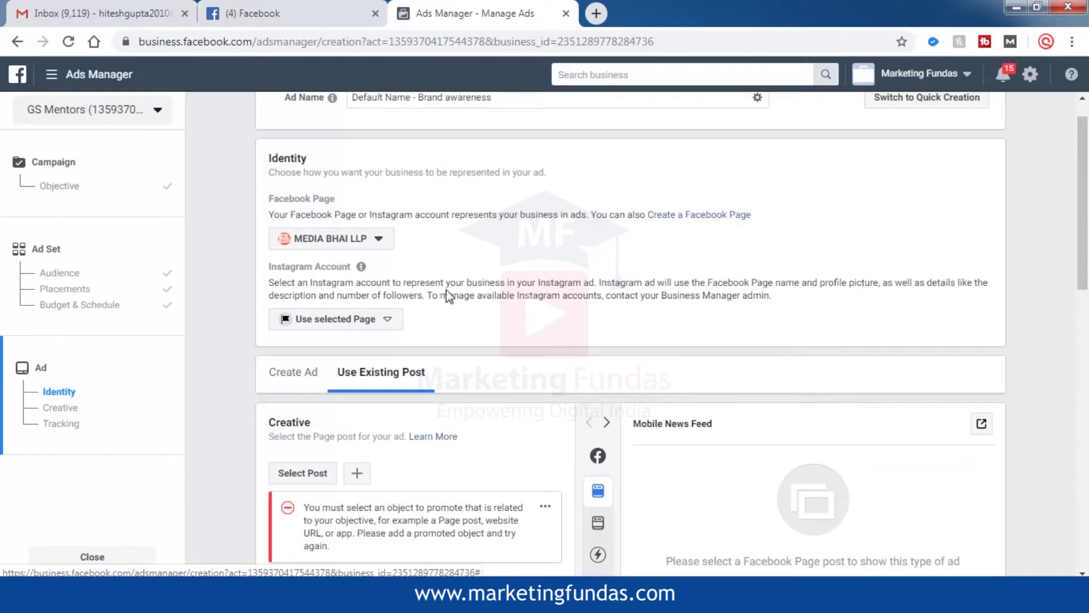
scroll(448, 286, down, 4)
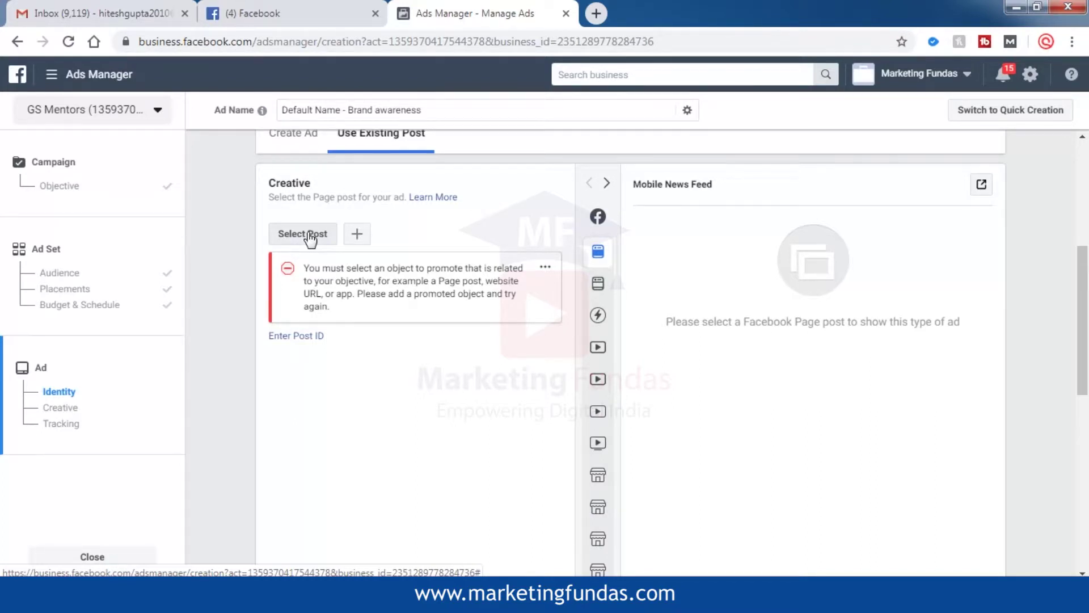
scroll(311, 240, up, 1)
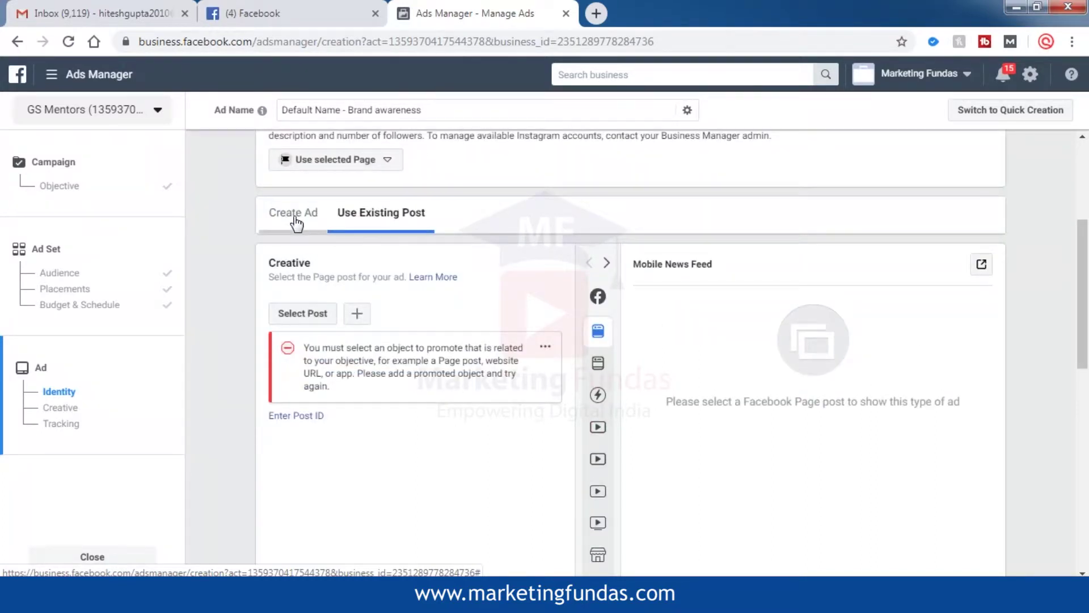
click(296, 223)
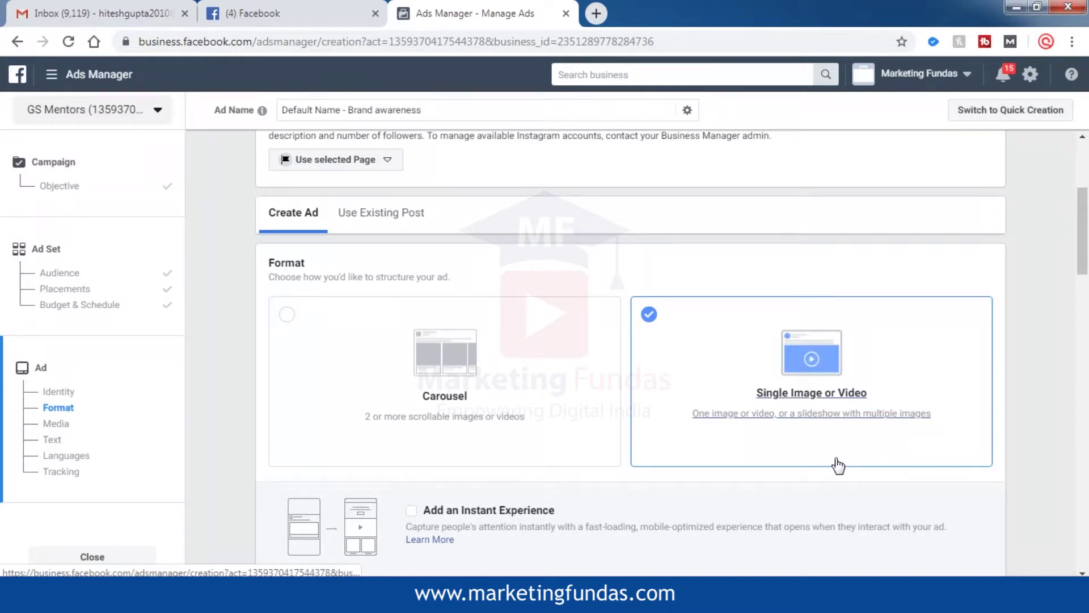
Choose the Carousel format for the ad and review the ad creative fields for its cards.
scroll(845, 463, down, 1)
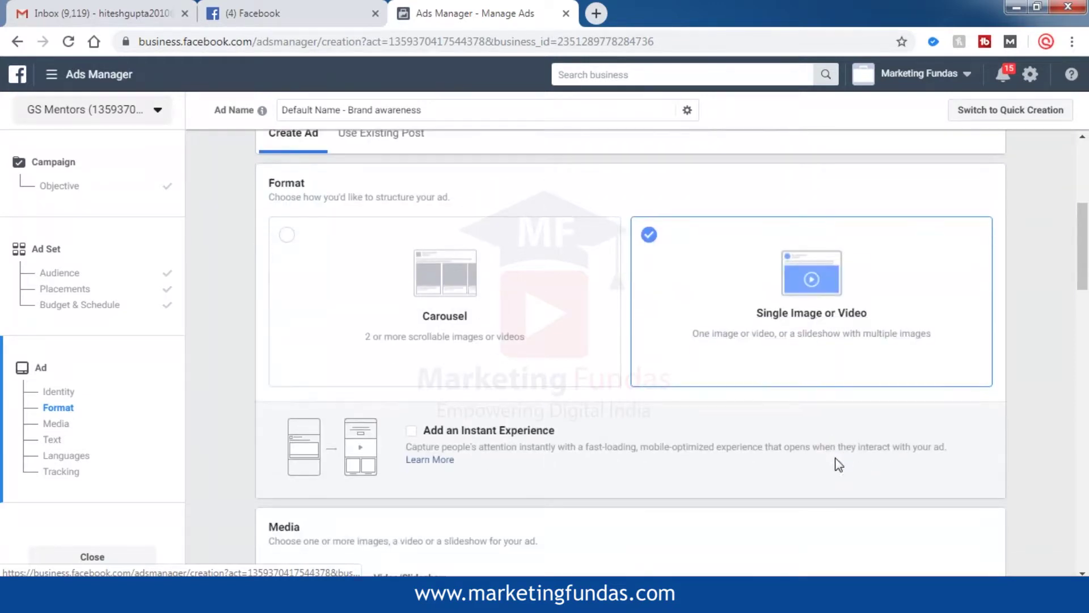
click(461, 279)
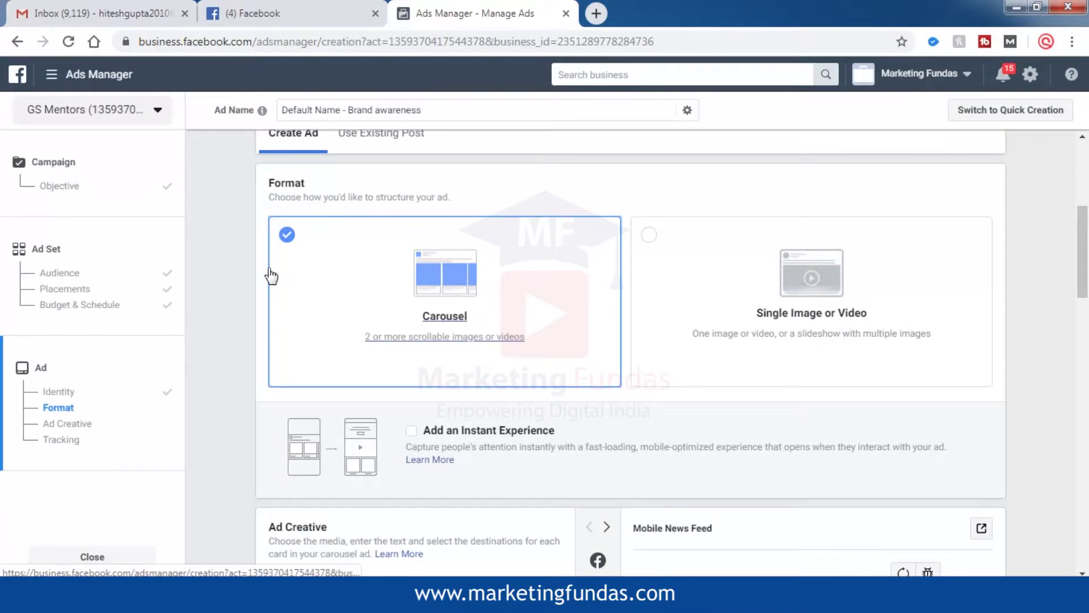
scroll(234, 271, down, 3)
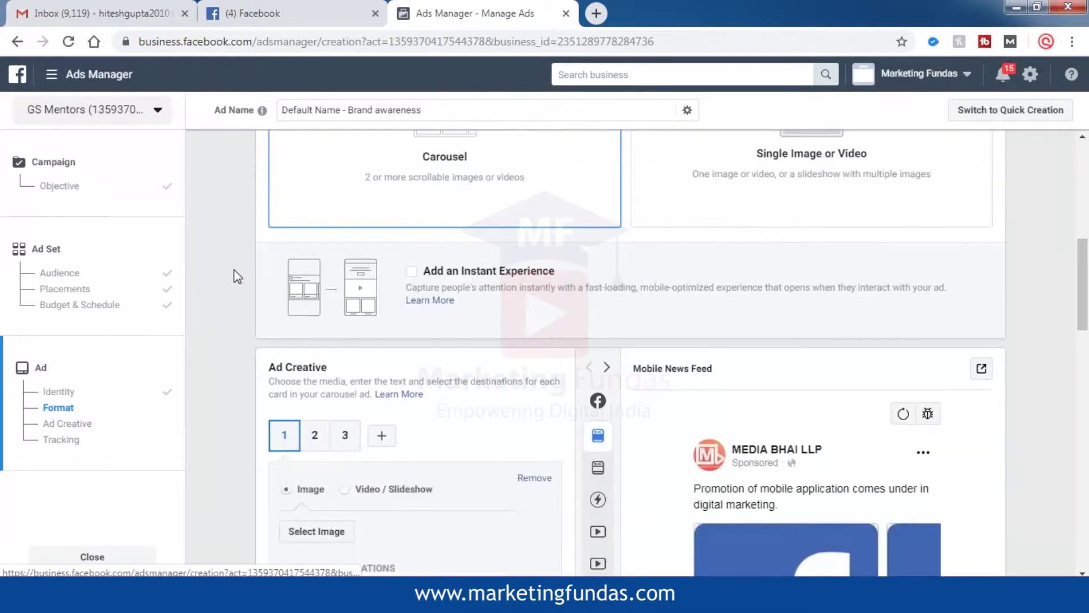
scroll(234, 270, down, 3)
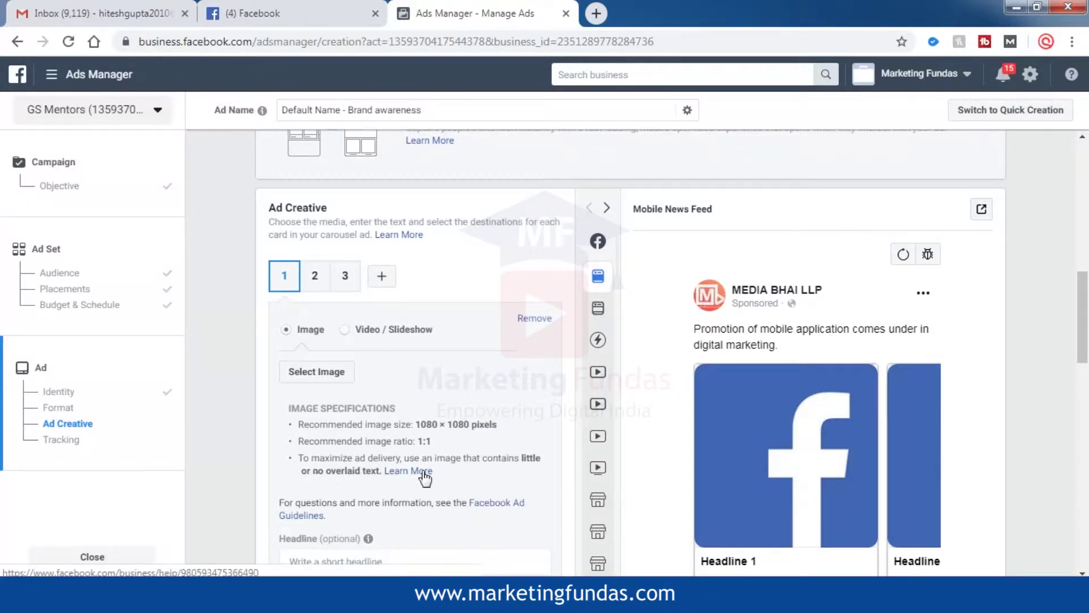
scroll(454, 467, down, 3)
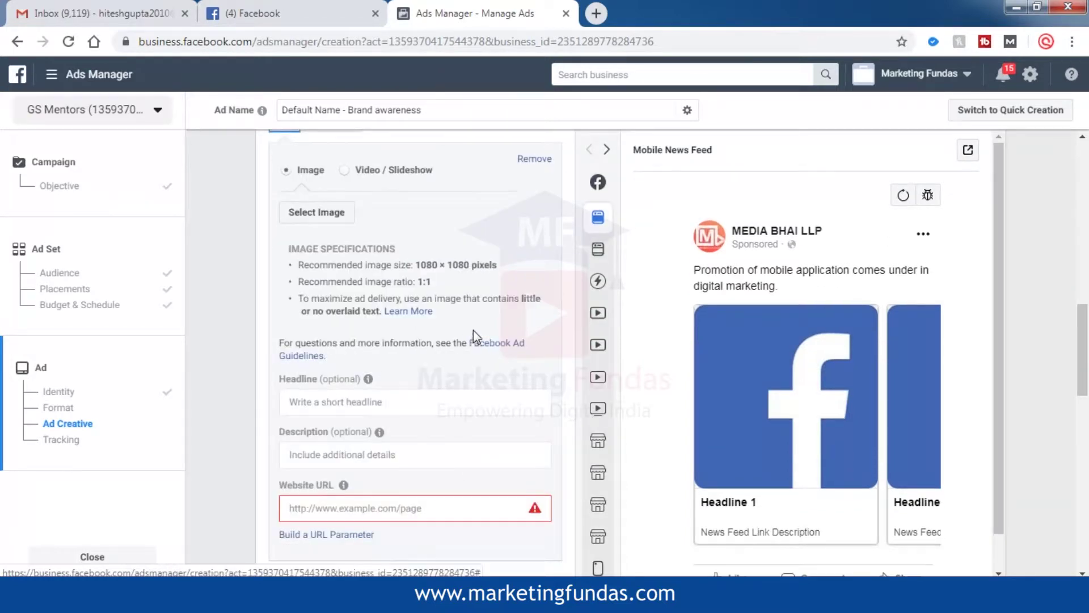
Upload the image "1 (1).jpg" from the "linkedin ads media bhai" folder and use it for the first carousel card.
scroll(419, 341, up, 2)
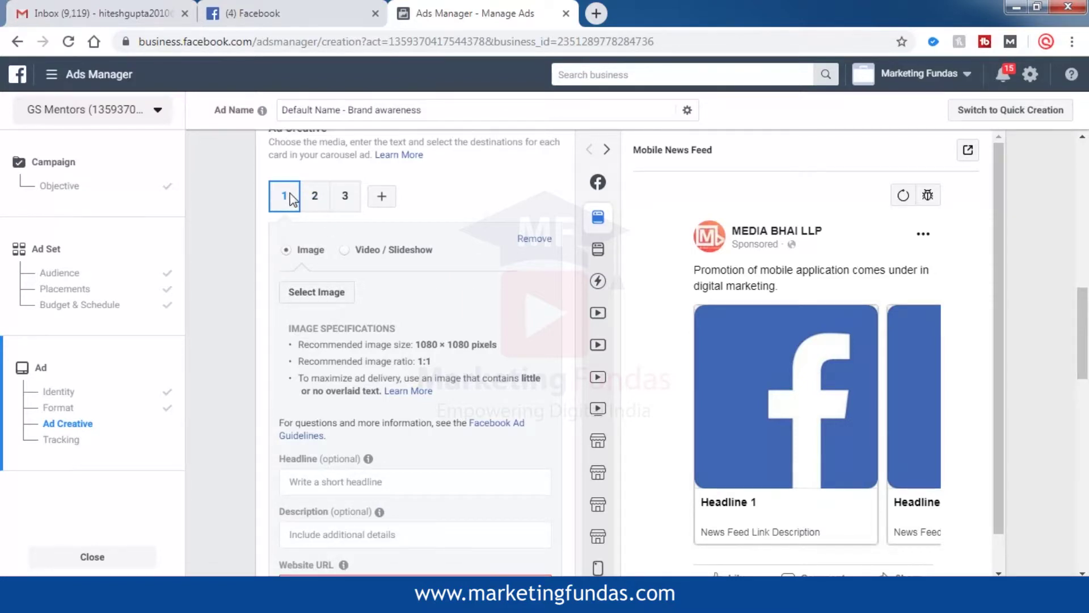
click(315, 294)
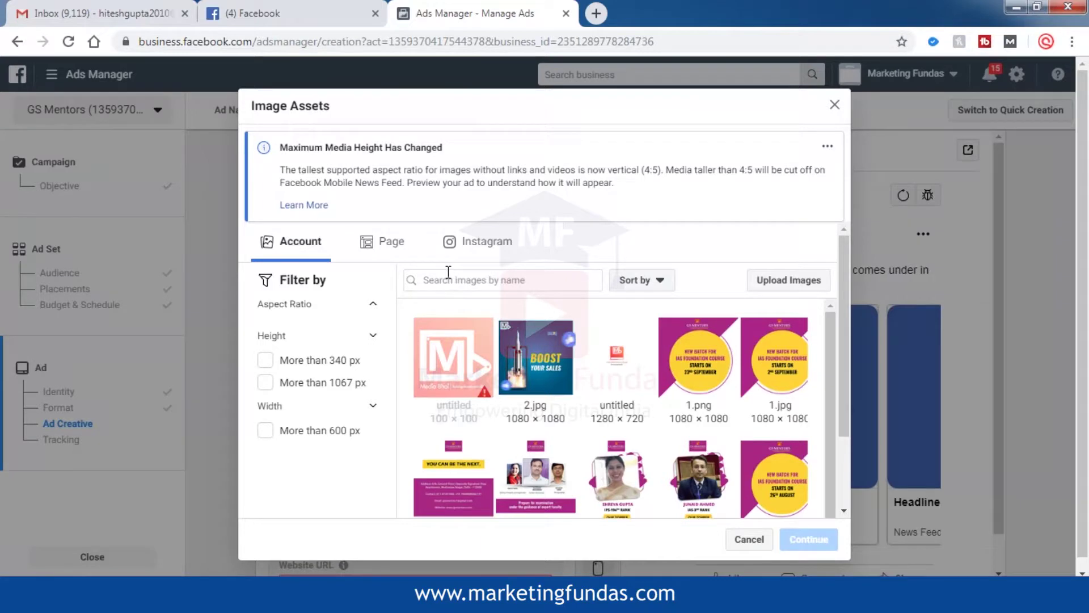
click(784, 283)
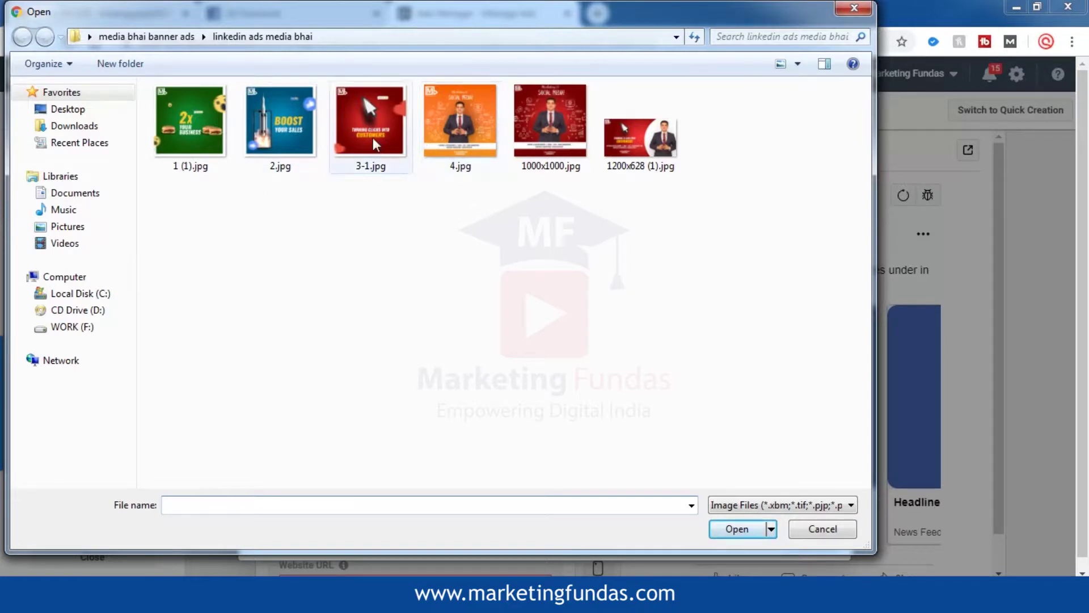
click(468, 154)
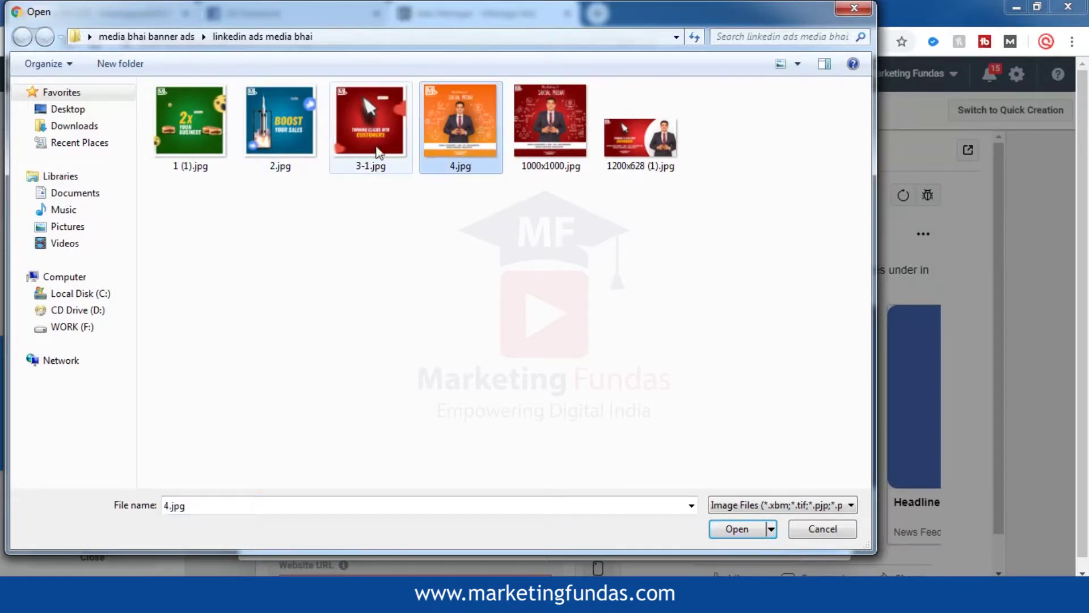
click(206, 127)
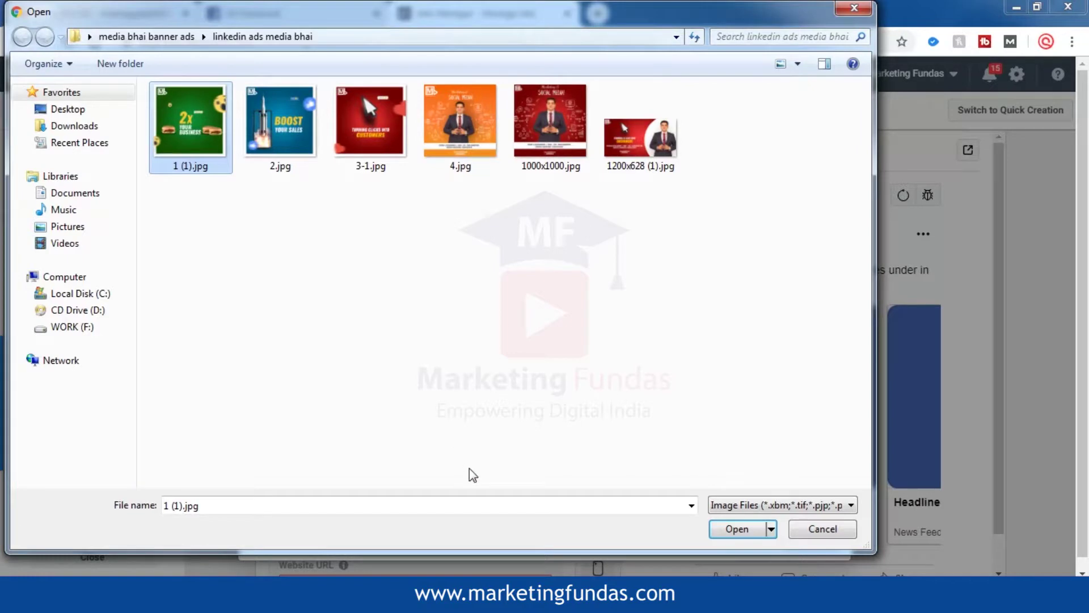
click(735, 529)
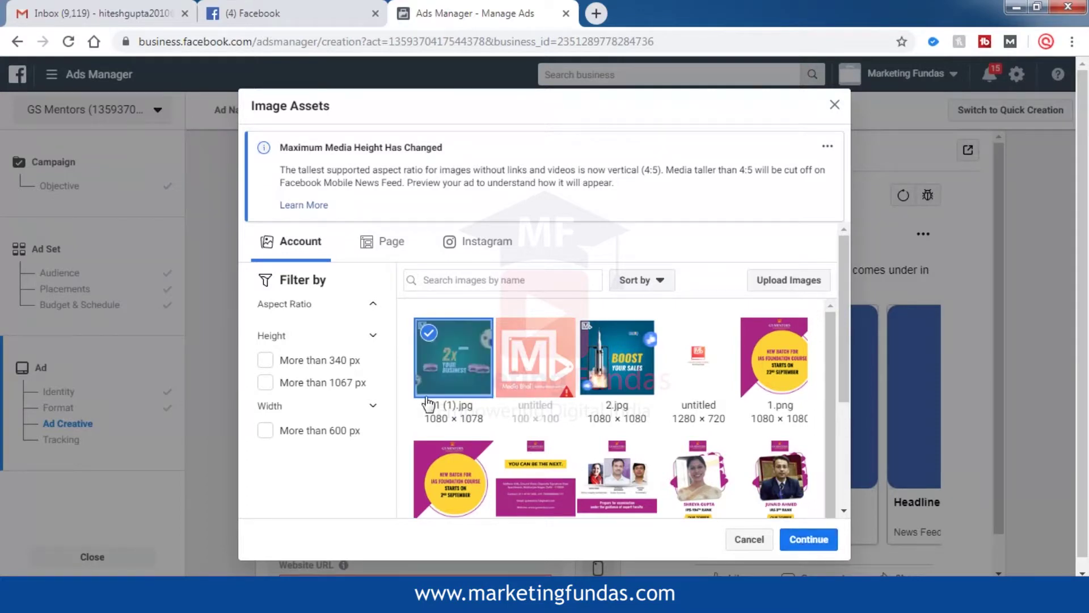
click(806, 542)
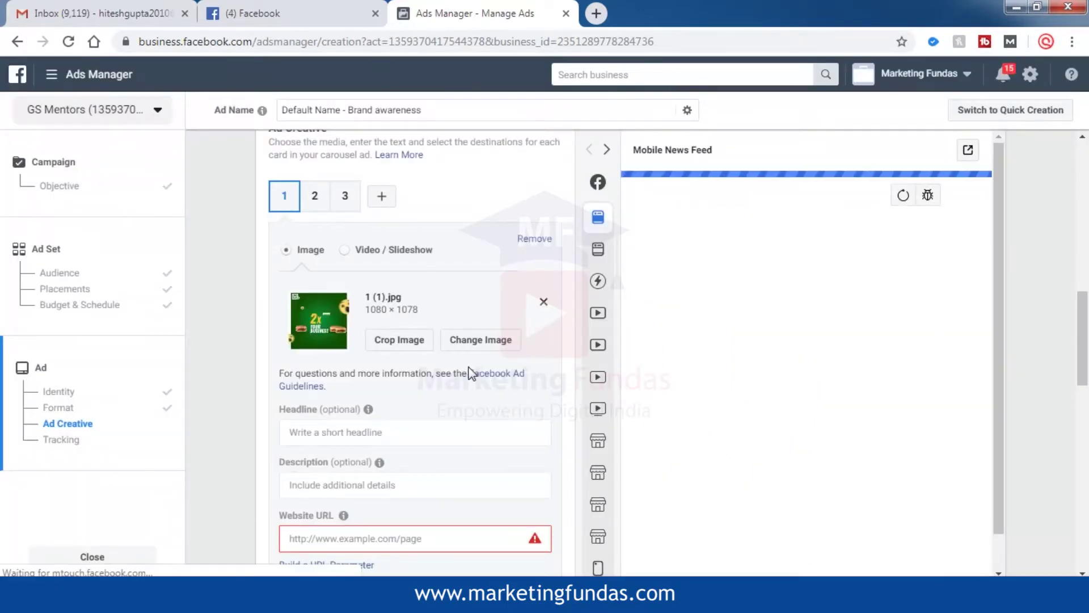
Upload the image "3-1.jpg" from the "linkedin ads media bhai" folder and use it for the second carousel card.
click(316, 199)
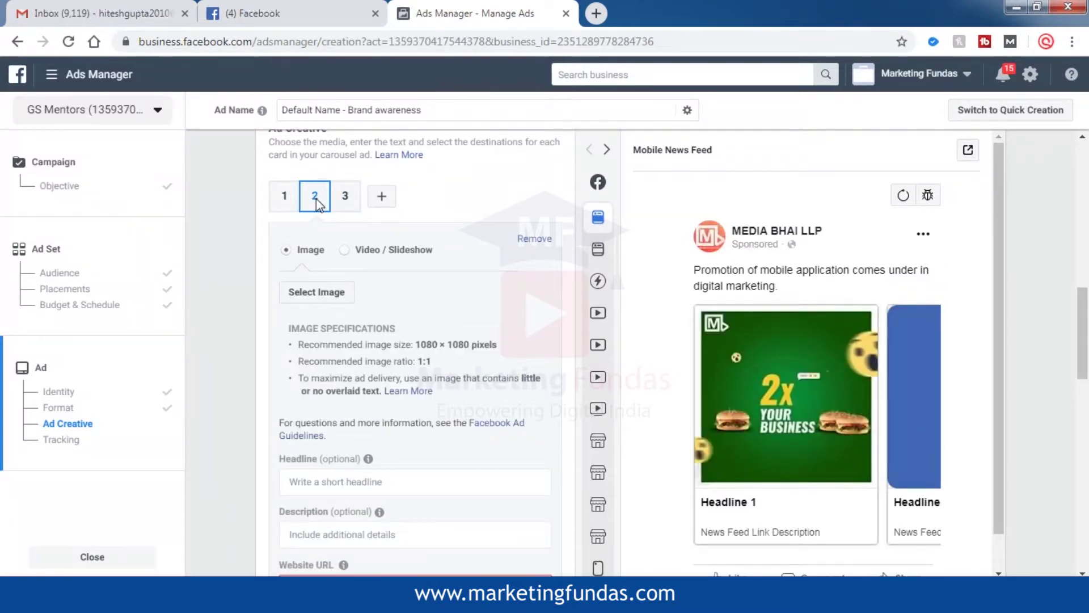
click(310, 292)
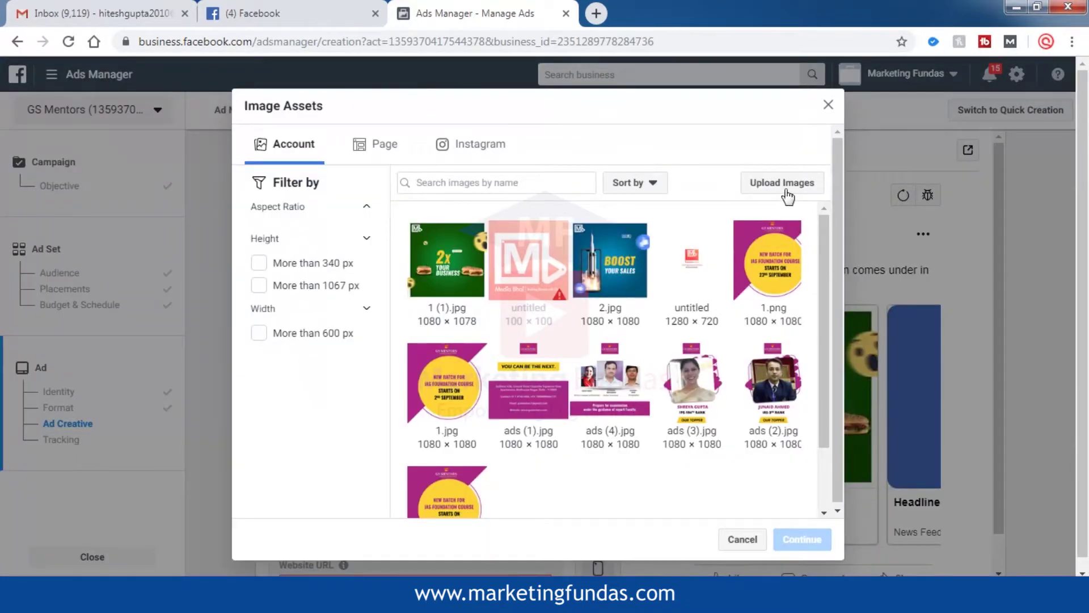
click(787, 183)
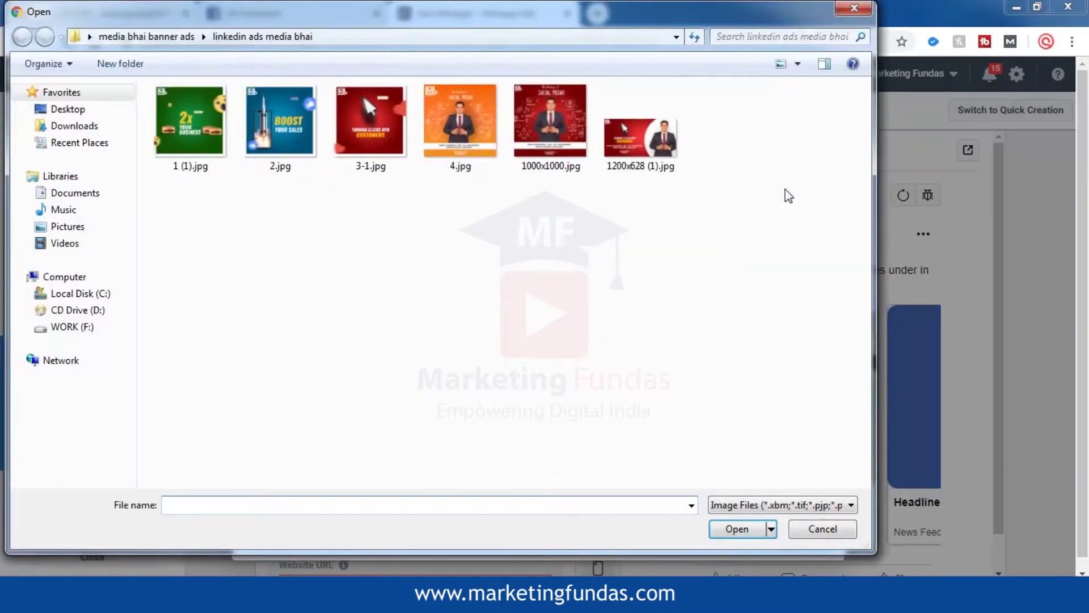
click(378, 151)
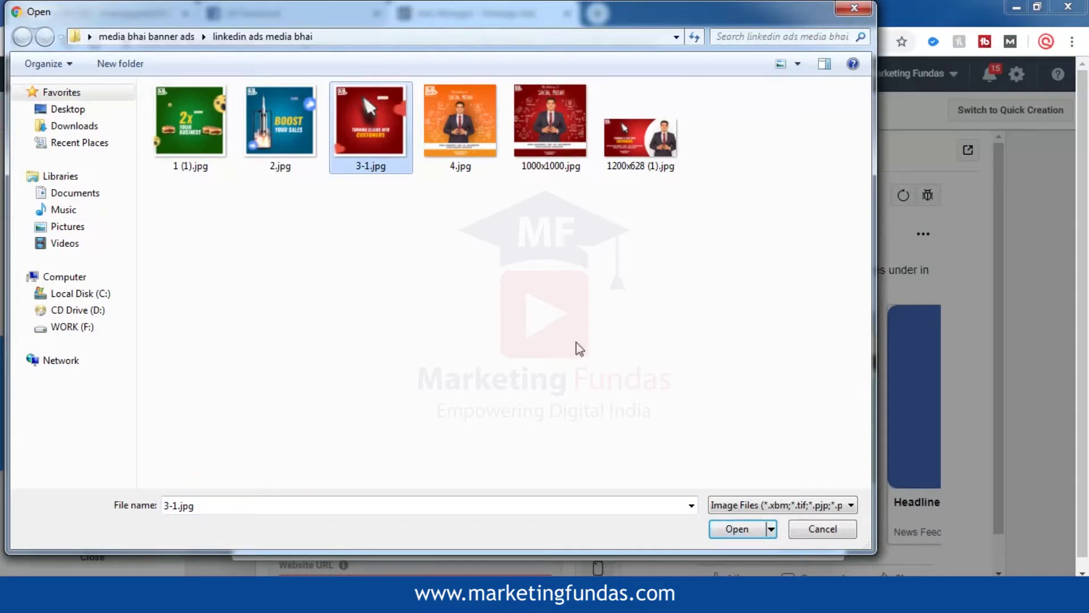
click(741, 527)
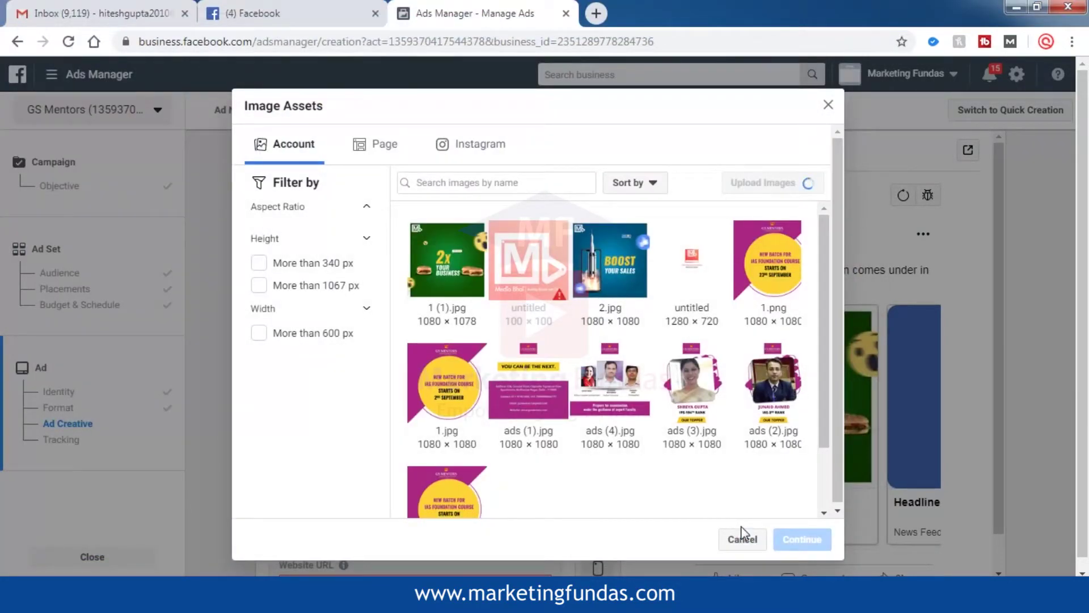
click(800, 546)
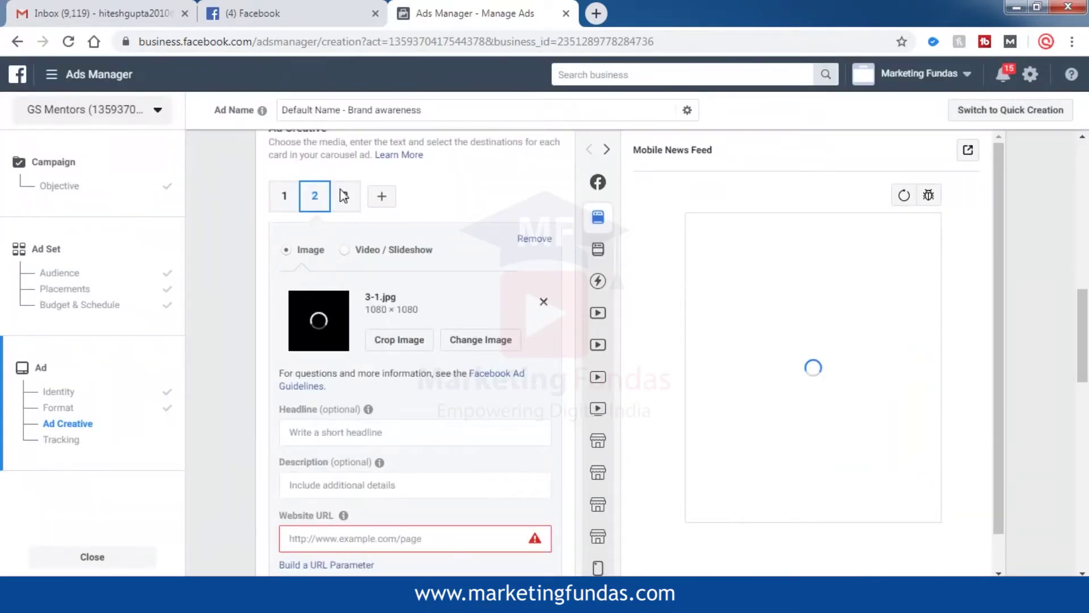
Upload the image "4.jpg" from the same folder and use it for the third carousel card.
click(345, 196)
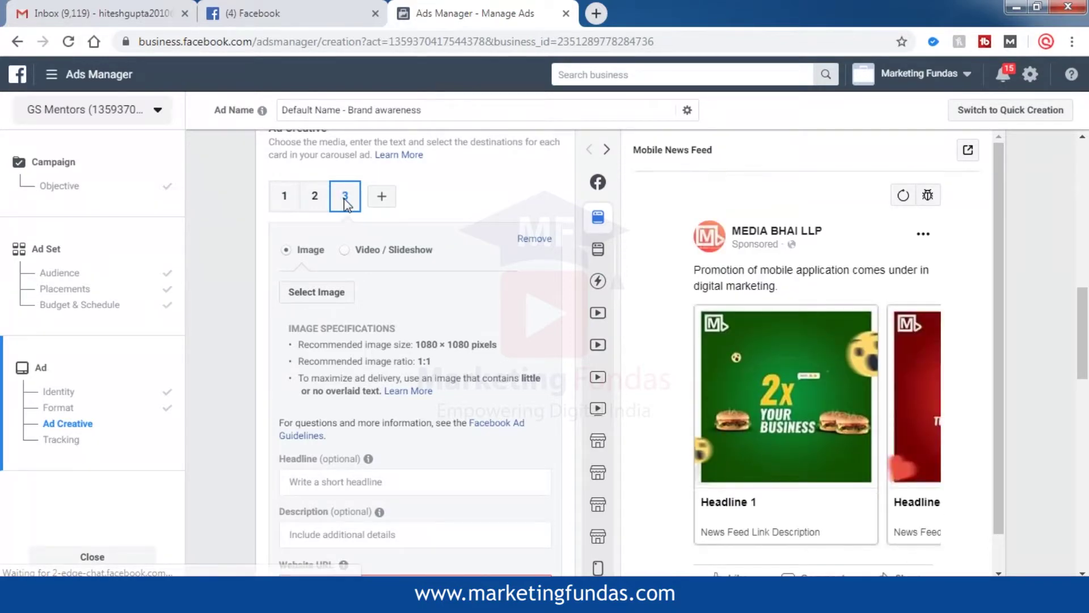
click(329, 298)
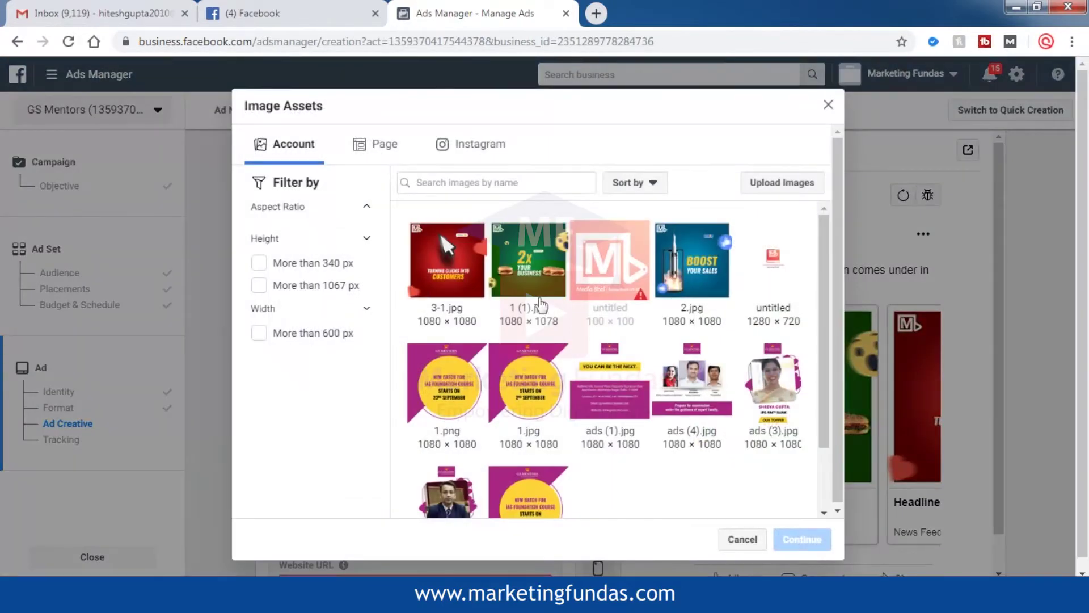
click(783, 185)
click(464, 126)
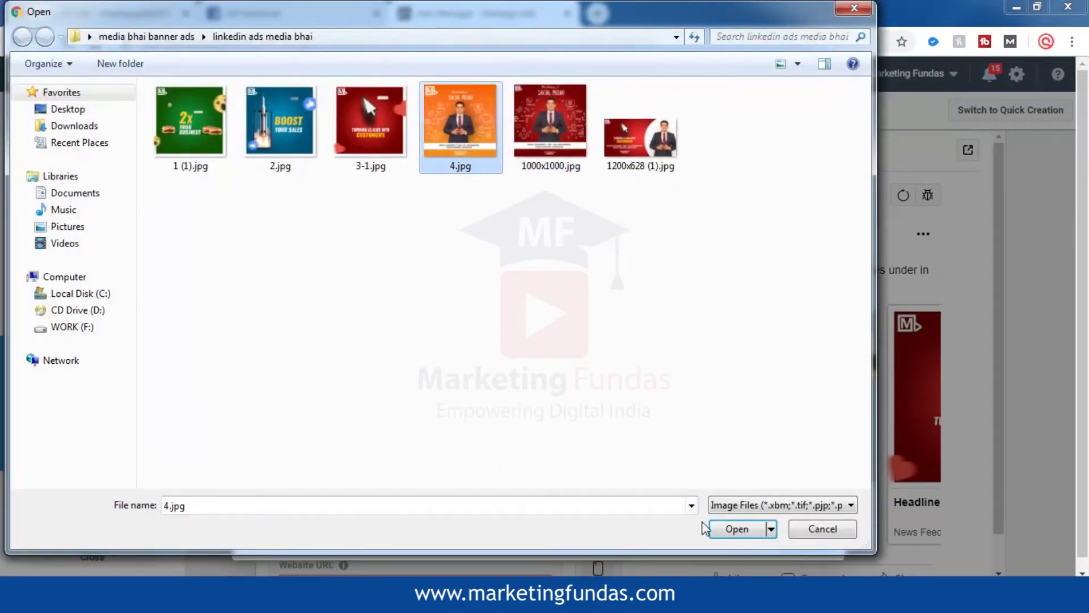
click(733, 533)
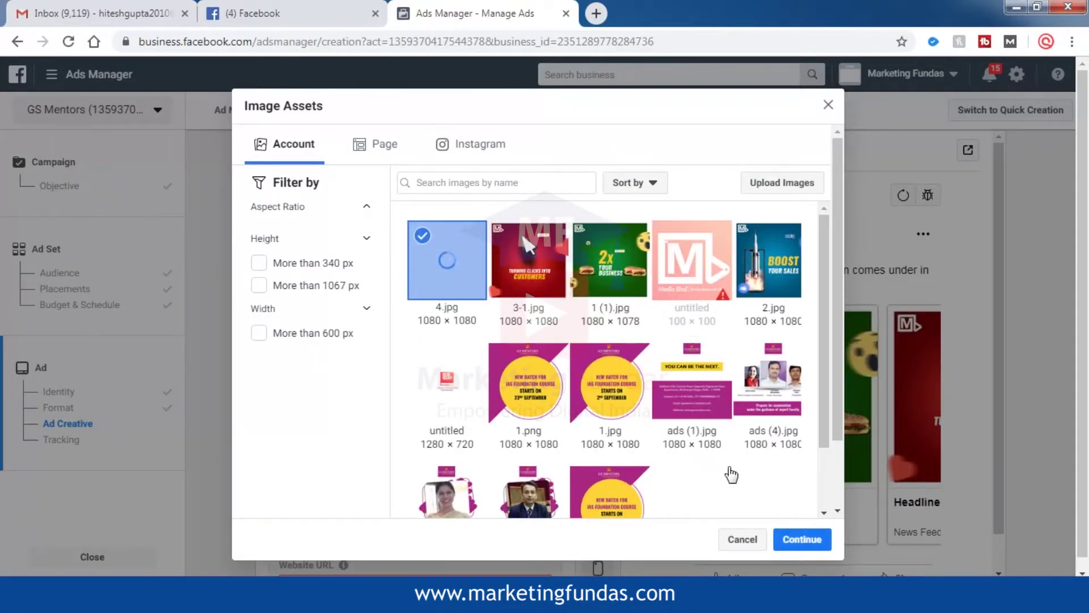
click(802, 538)
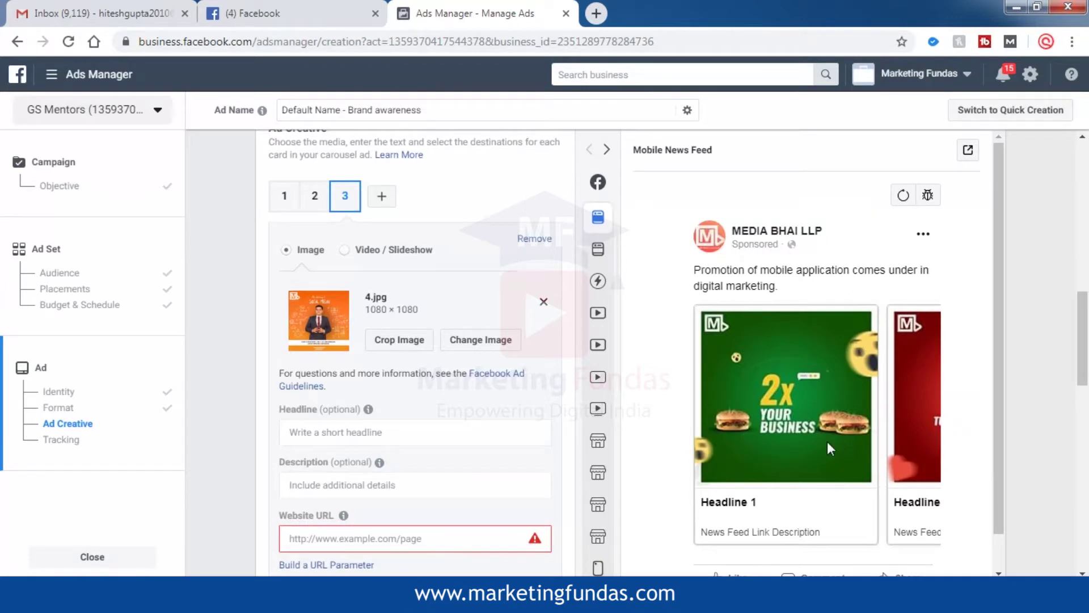
Preview the carousel ad in the Desktop News Feed placement and advance through its cards to the third one.
mouse_move(602, 249)
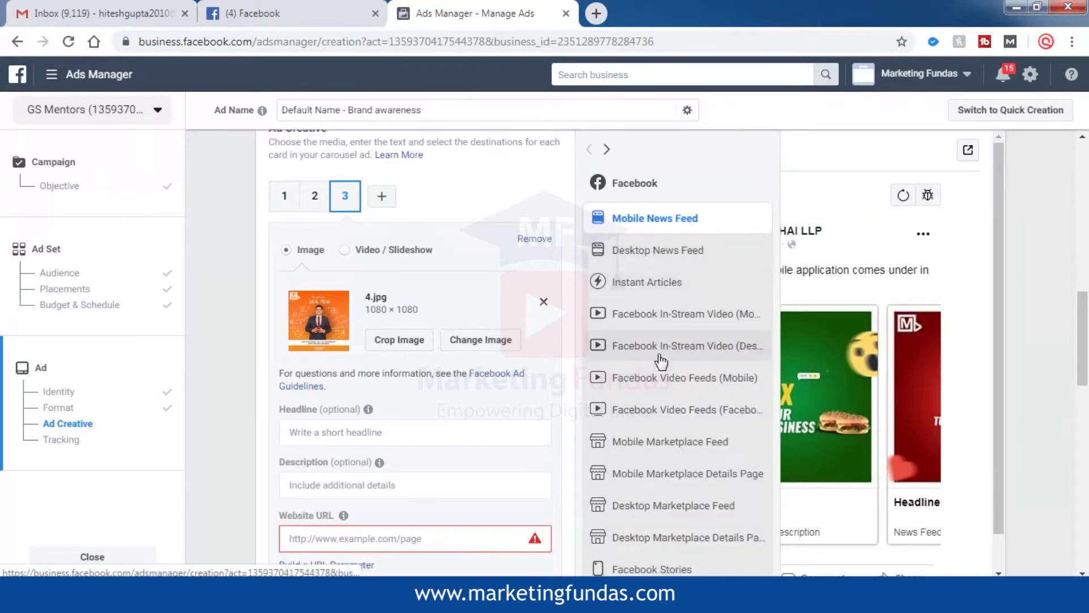
click(662, 262)
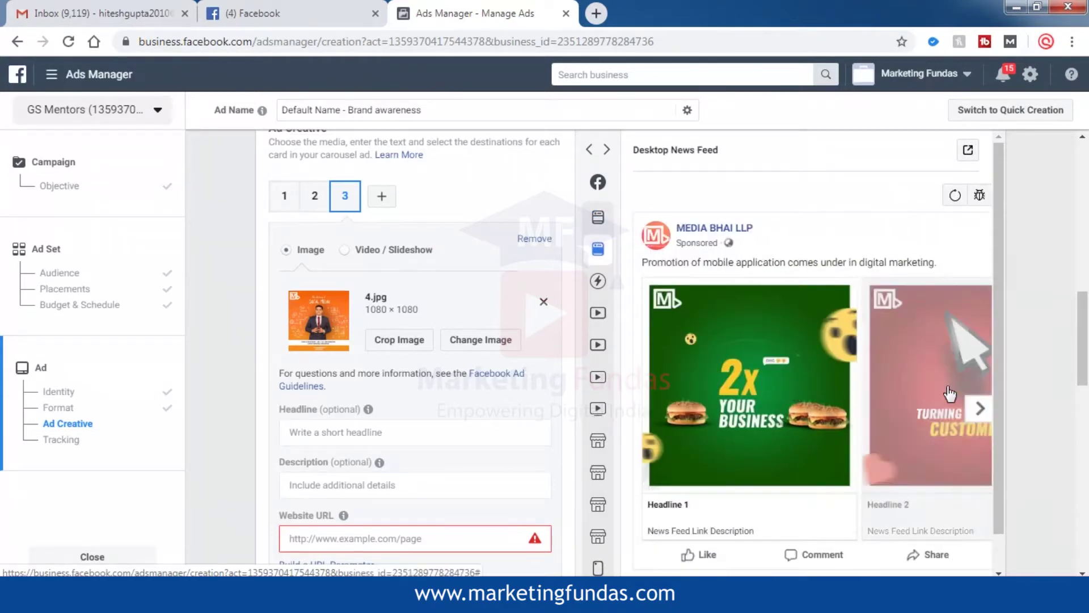
click(979, 408)
click(979, 409)
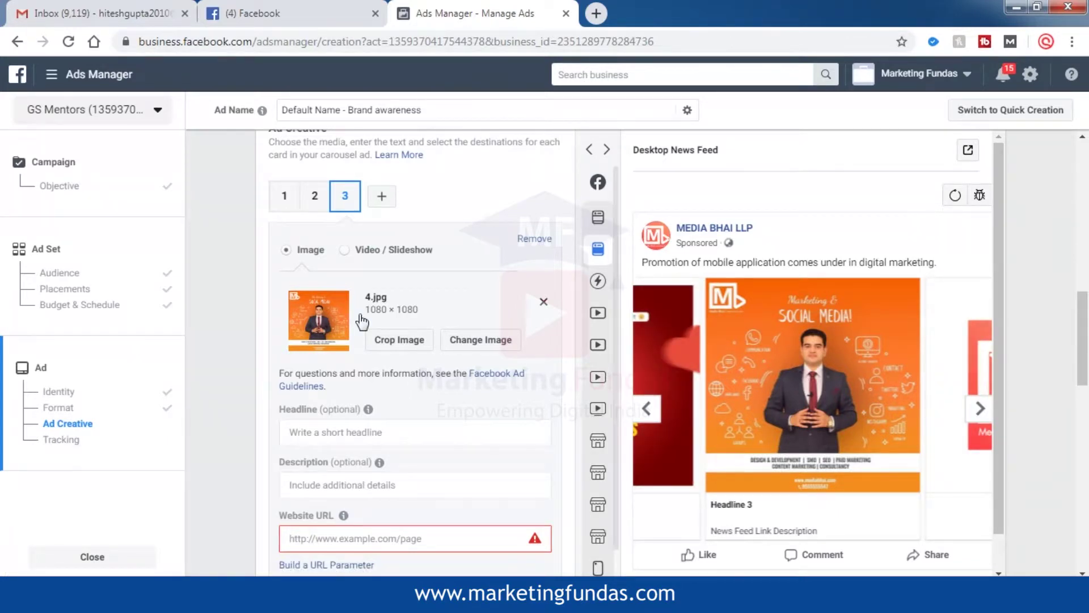
Return to the first carousel card and review its text and URL fields and the ad's primary text description.
click(287, 199)
scroll(468, 344, down, 1)
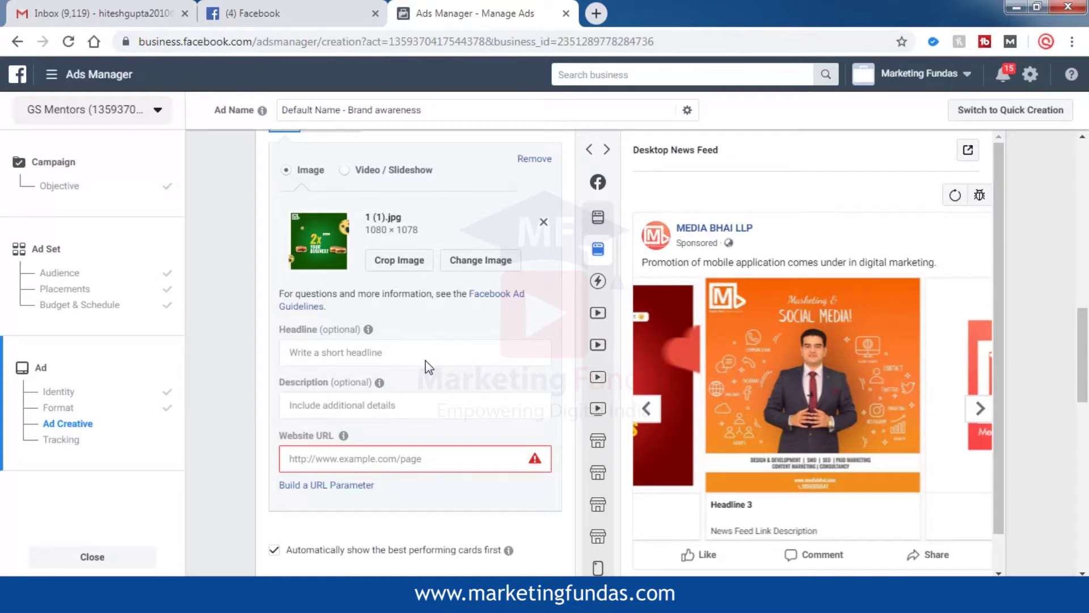
scroll(440, 354, up, 1)
scroll(447, 355, down, 5)
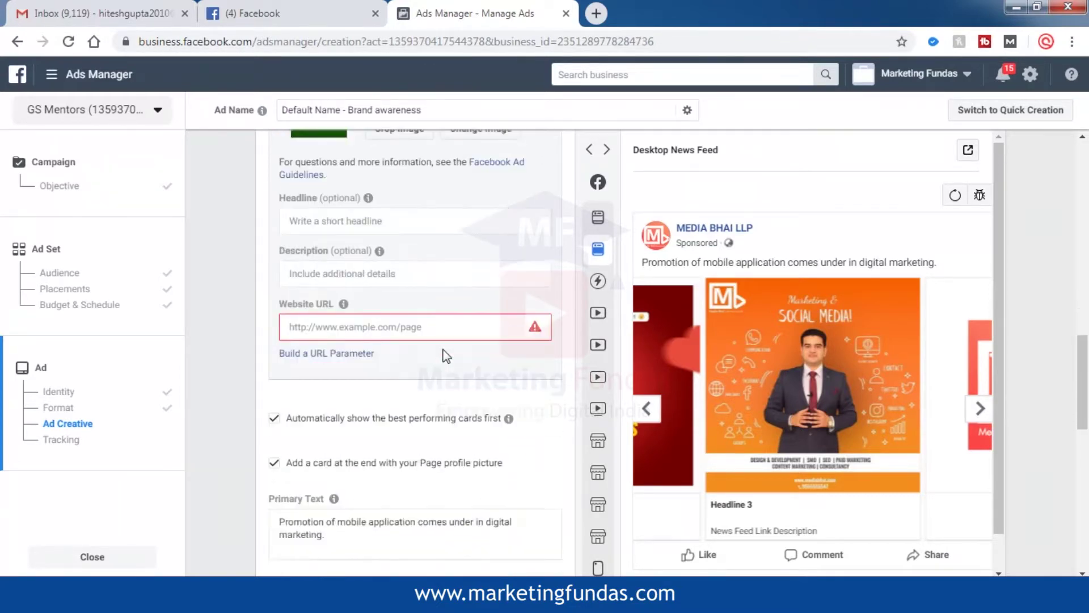
mouse_move(356, 334)
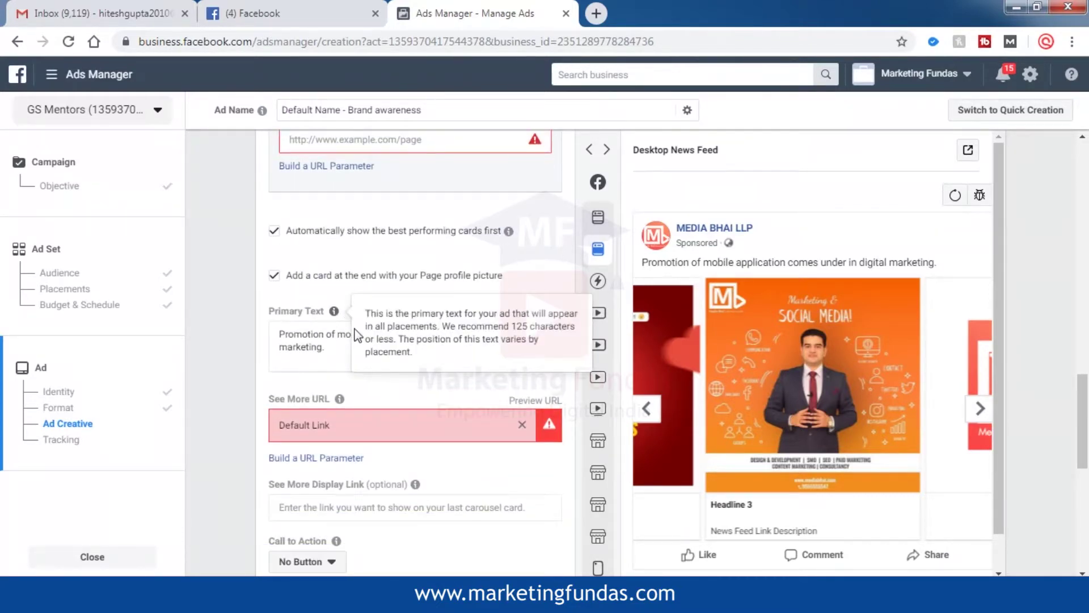